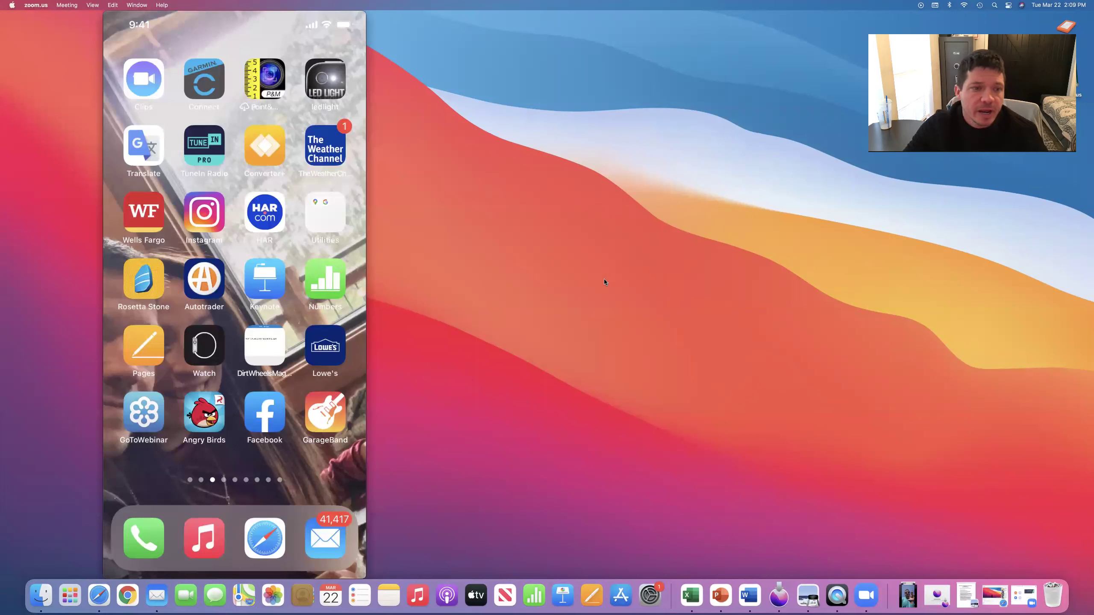
Launch the HAR app from the mirrored iPhone home screen.
mouse_move(258, 229)
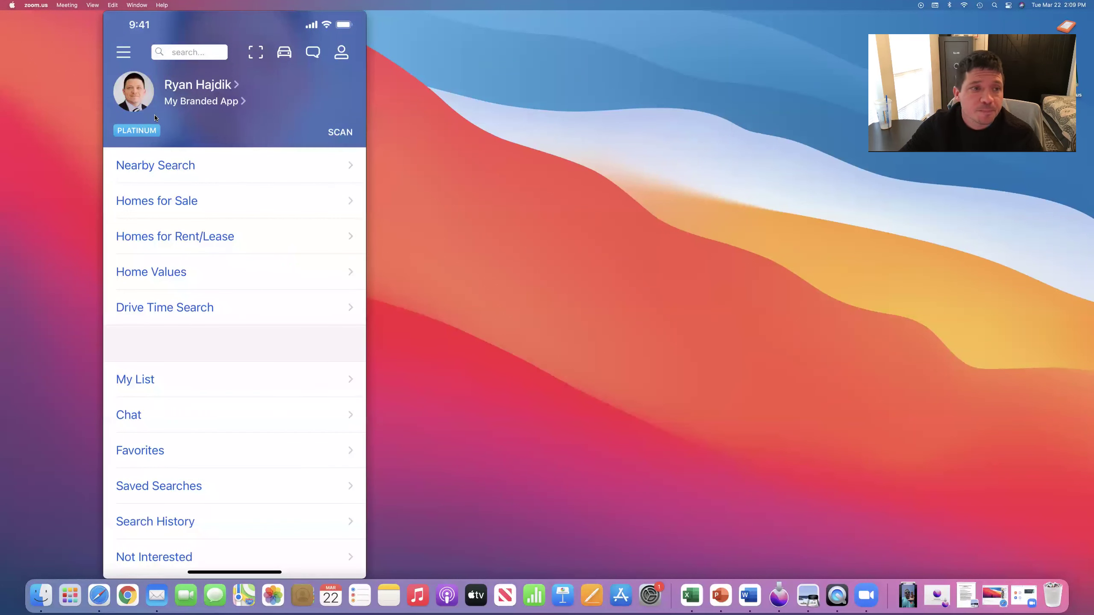
Choose Nearby Search in the HAR main menu.
mouse_move(169, 139)
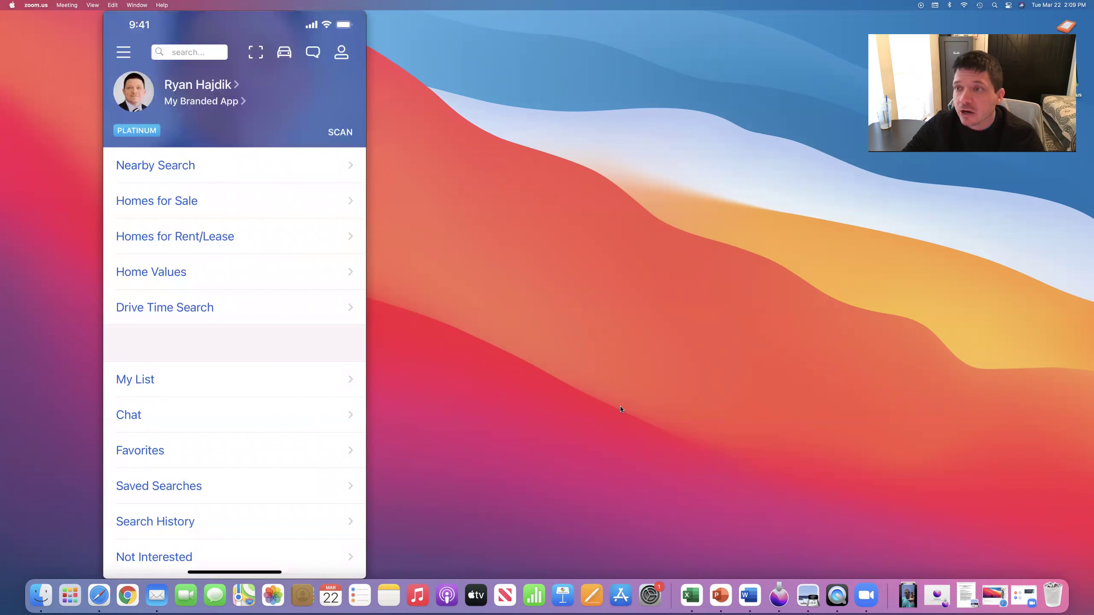
mouse_move(261, 196)
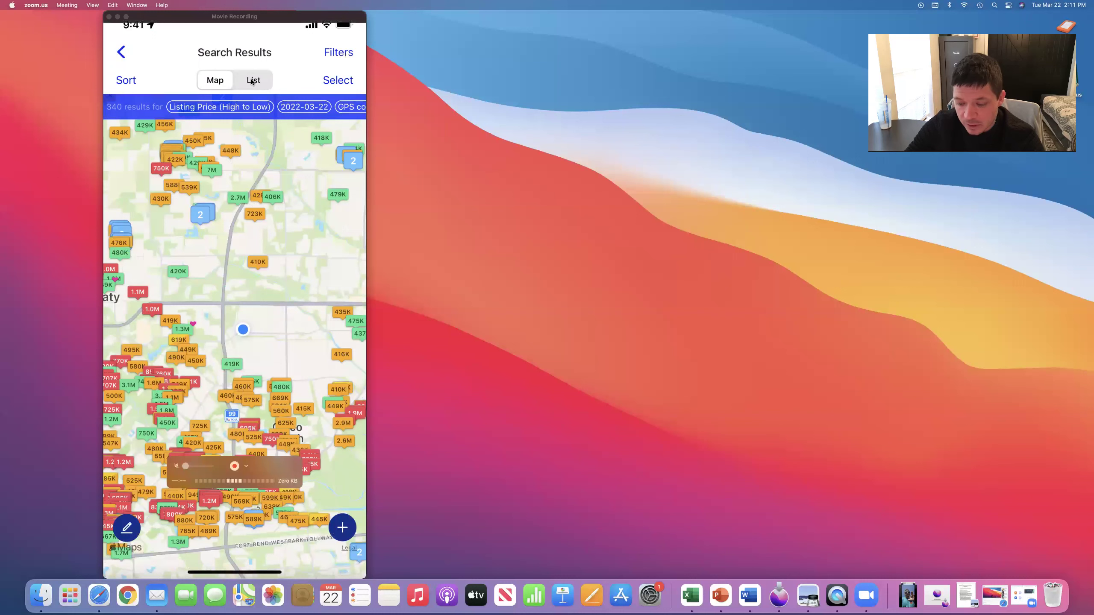
Switch the nearby homes-for-sale results from map view to list view.
click(251, 79)
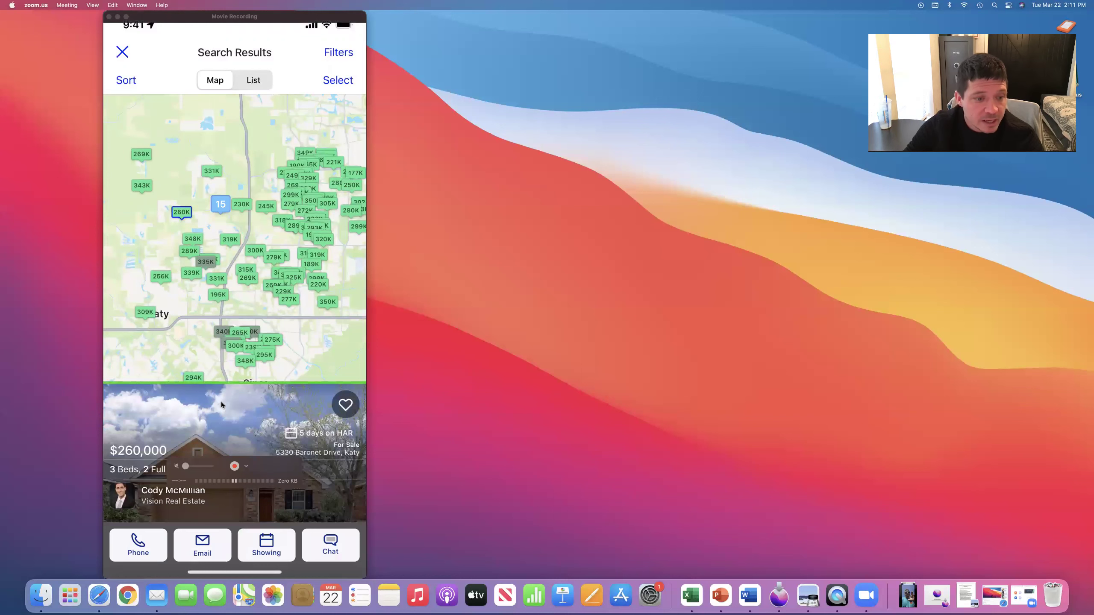
Open the $260,000 Katy listing's details and view its Agent Full Report.
click(198, 418)
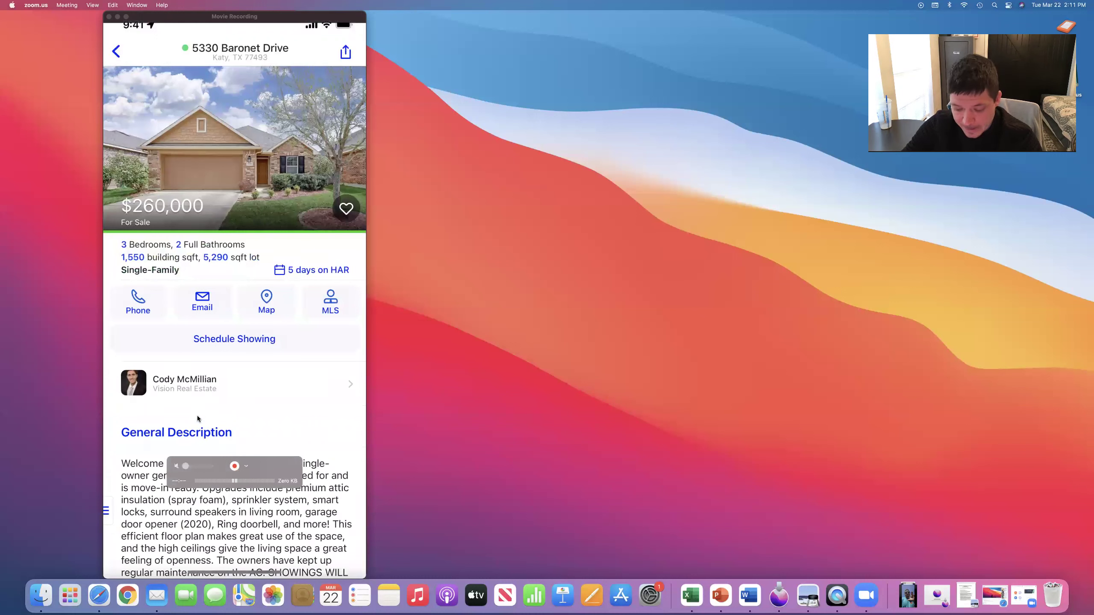
scroll(198, 418, down, 5)
scroll(197, 418, down, 15)
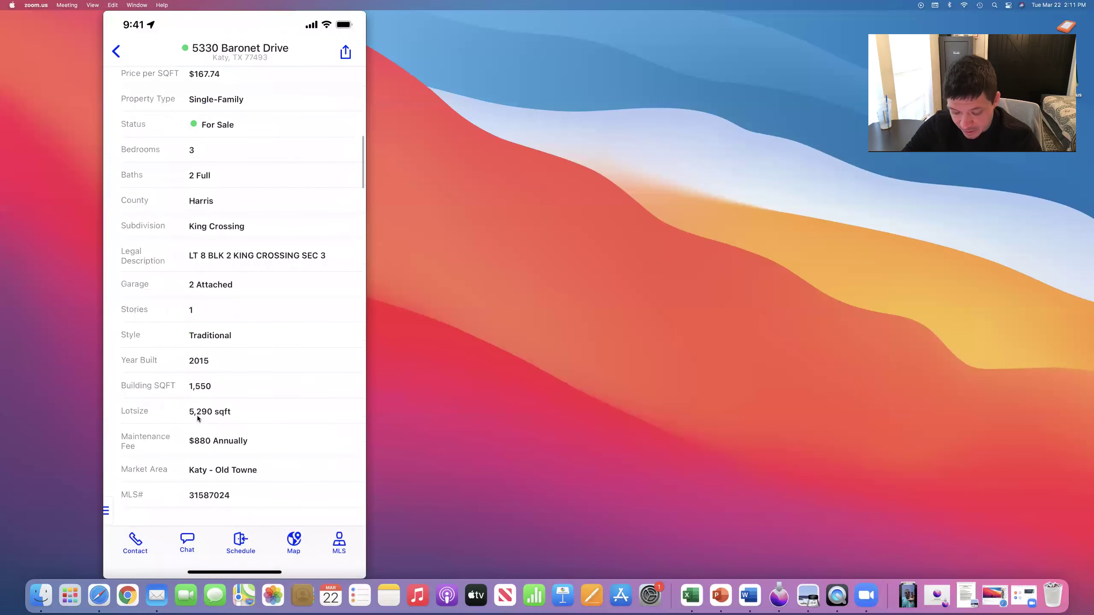
scroll(197, 418, down, 5)
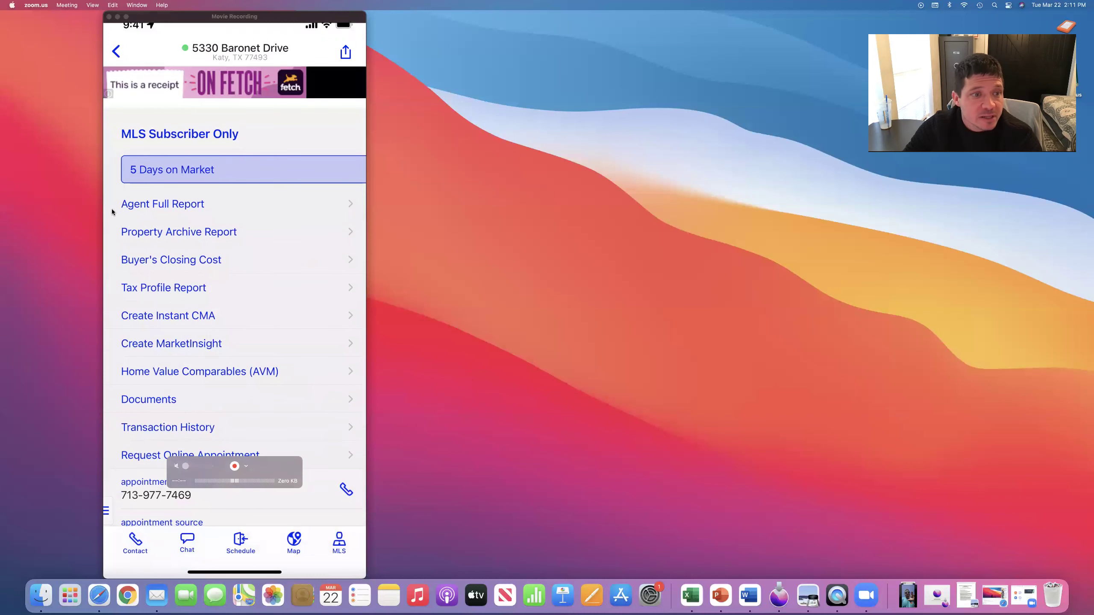
click(157, 204)
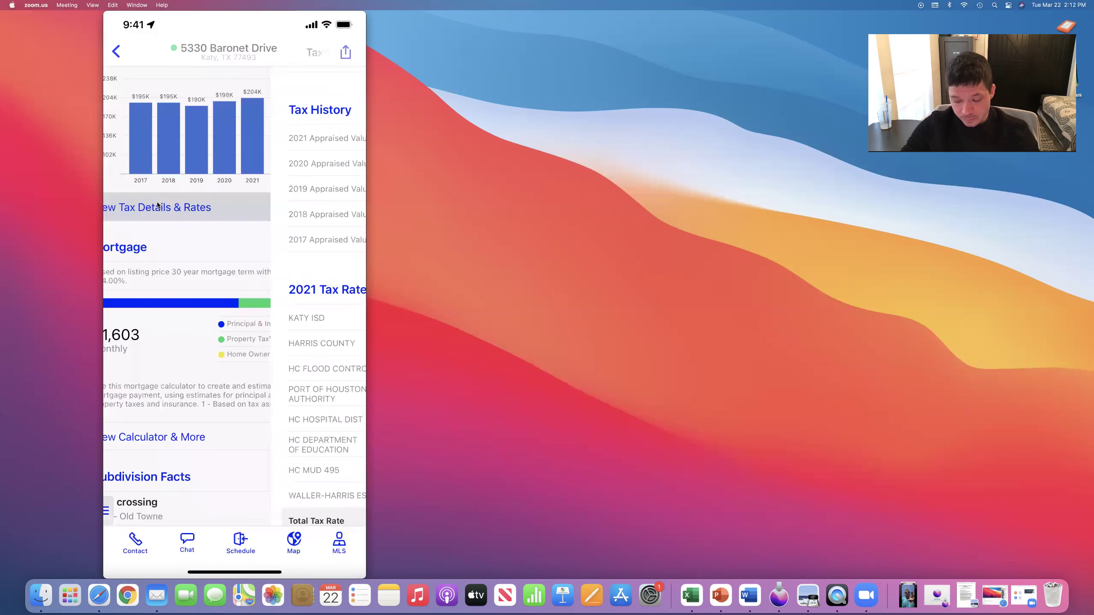
Scroll the Katy listing to the Mortgage section's $1,603 monthly estimate breakdown.
scroll(158, 205, up, 10)
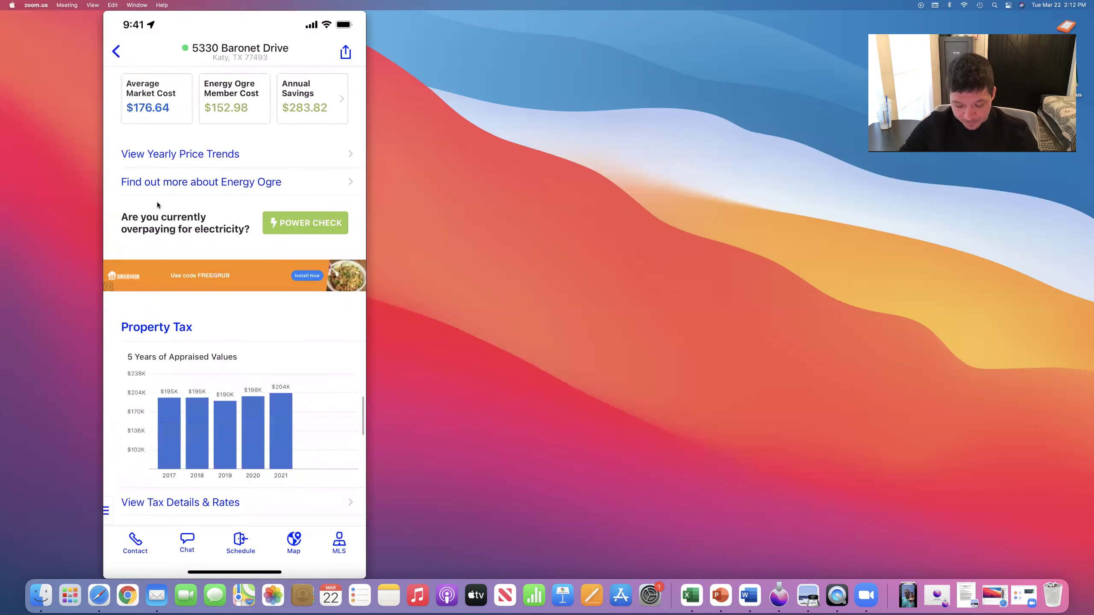
scroll(158, 205, down, 5)
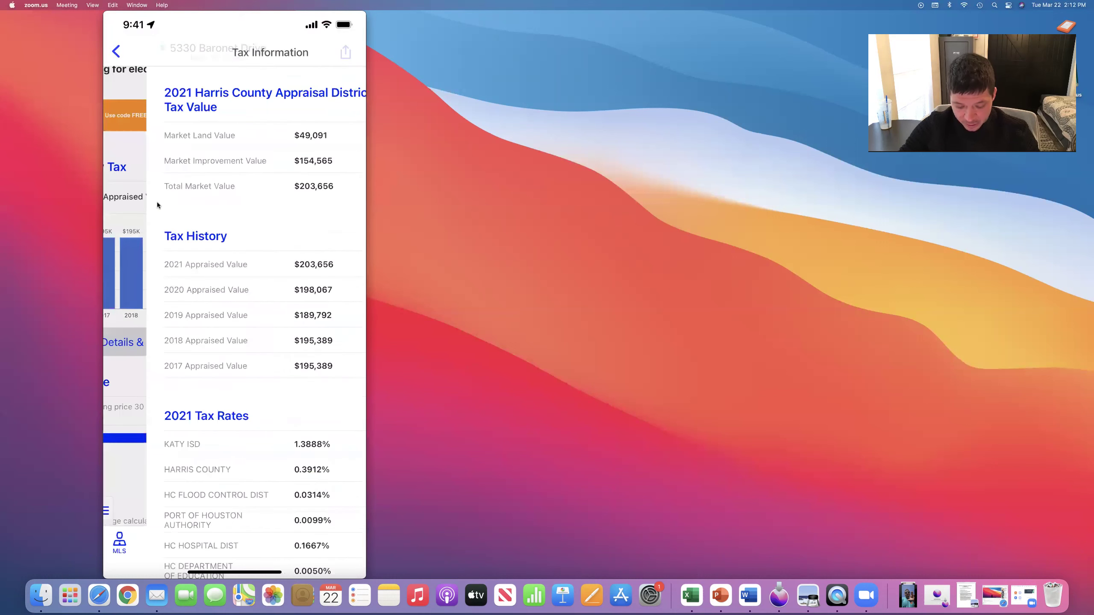
scroll(157, 206, down, 5)
scroll(157, 205, up, 5)
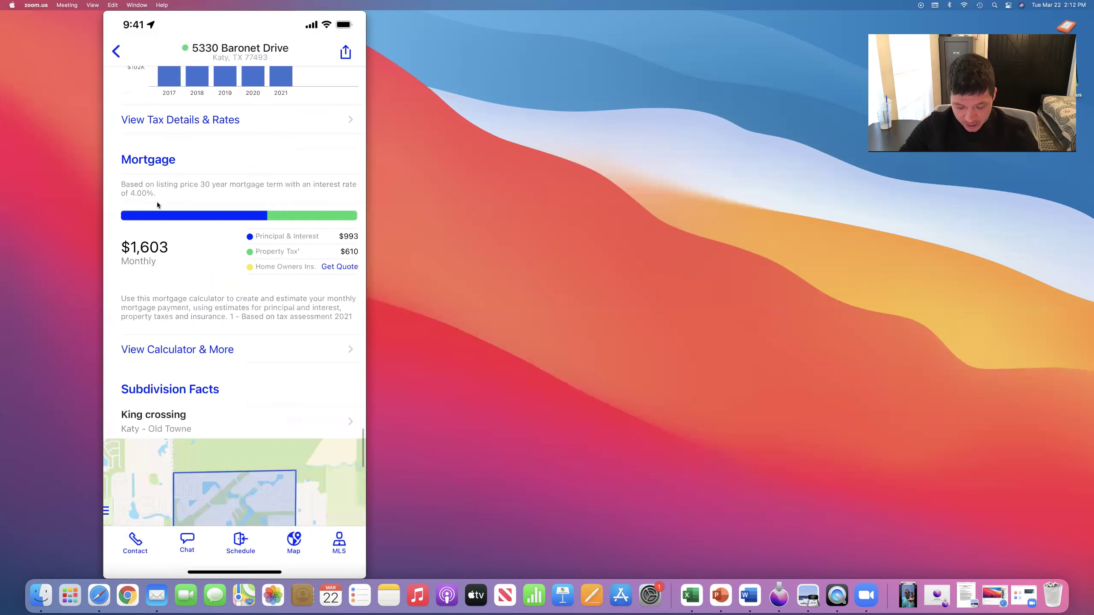
scroll(157, 204, down, 10)
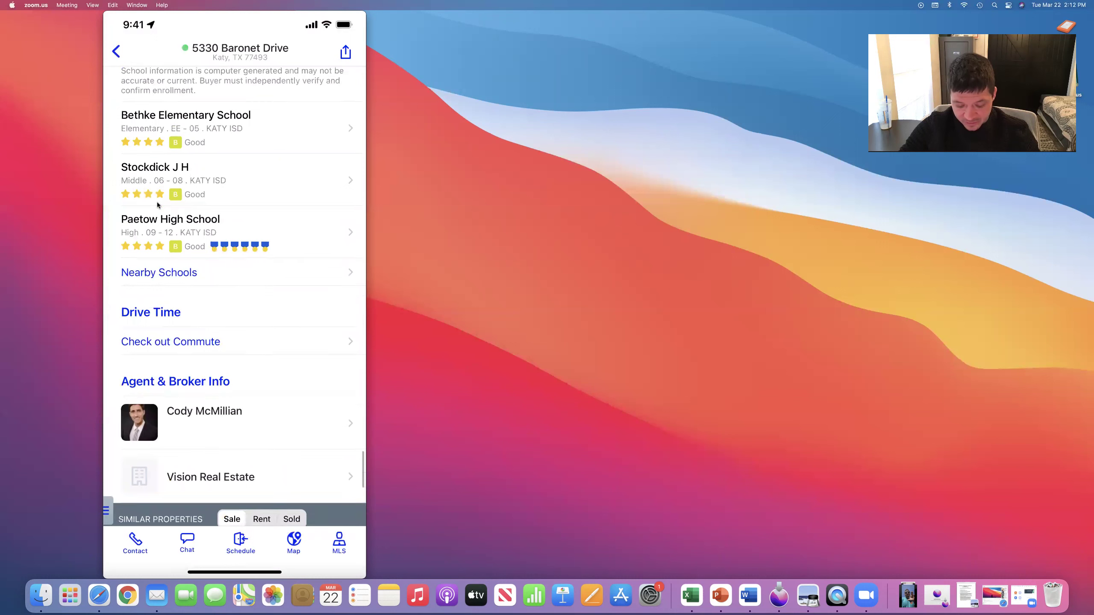
scroll(158, 205, down, 15)
scroll(157, 205, up, 5)
scroll(157, 204, up, 15)
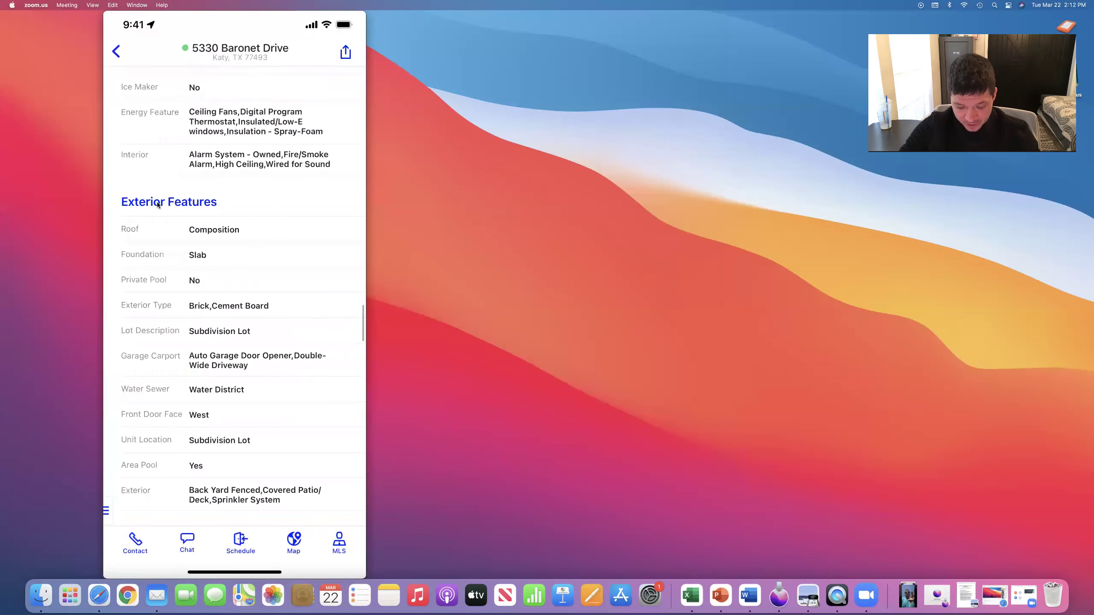
scroll(157, 204, up, 15)
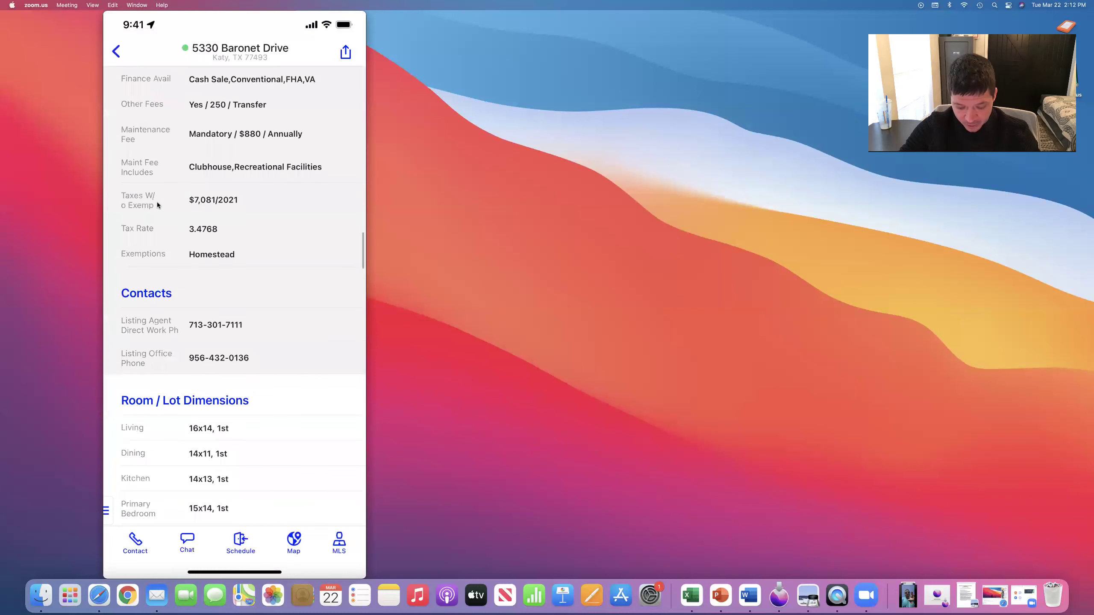
scroll(157, 205, up, 1)
scroll(157, 204, up, 3)
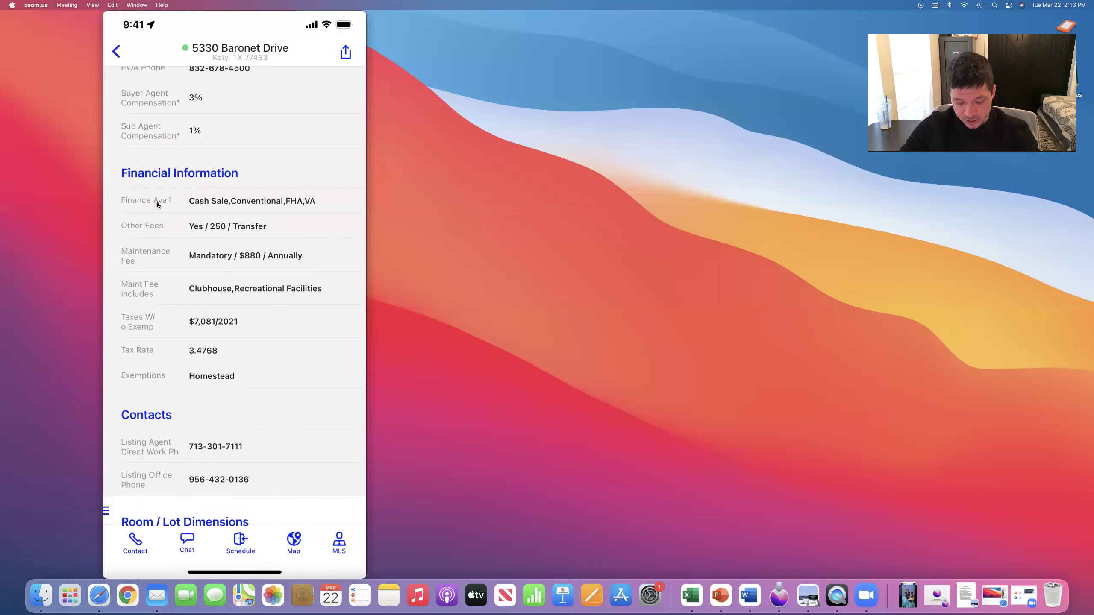
scroll(158, 205, up, 10)
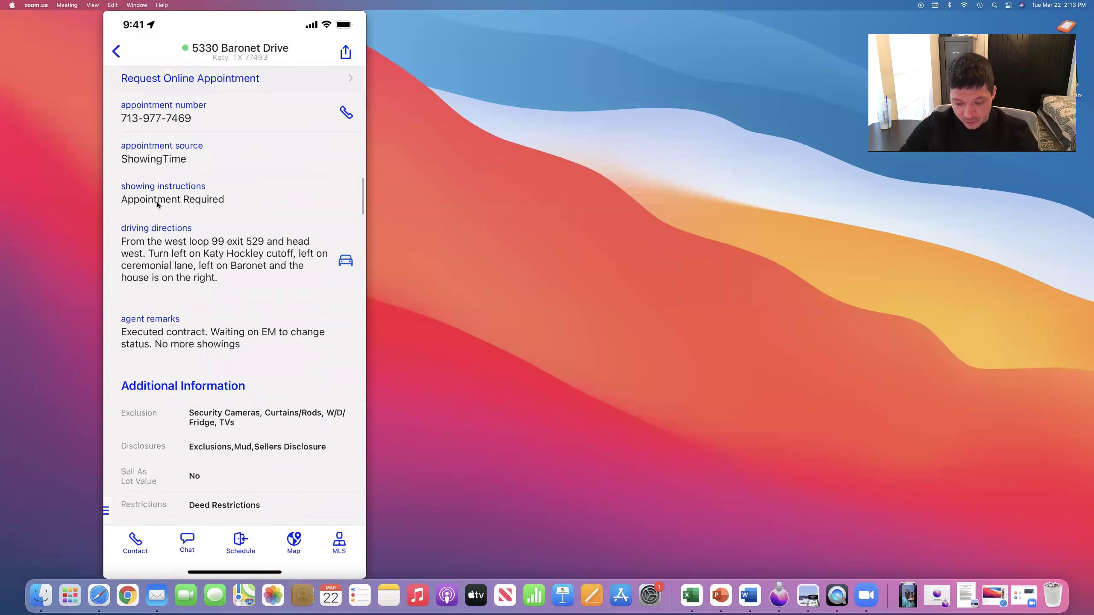
scroll(157, 204, down, 15)
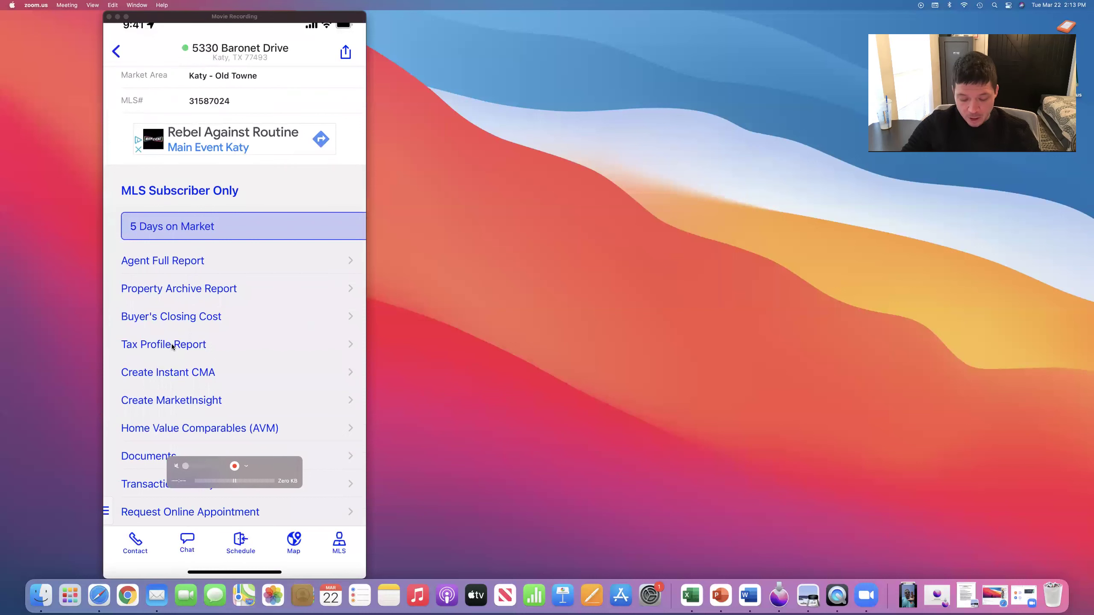
scroll(172, 346, down, 15)
scroll(172, 347, down, 20)
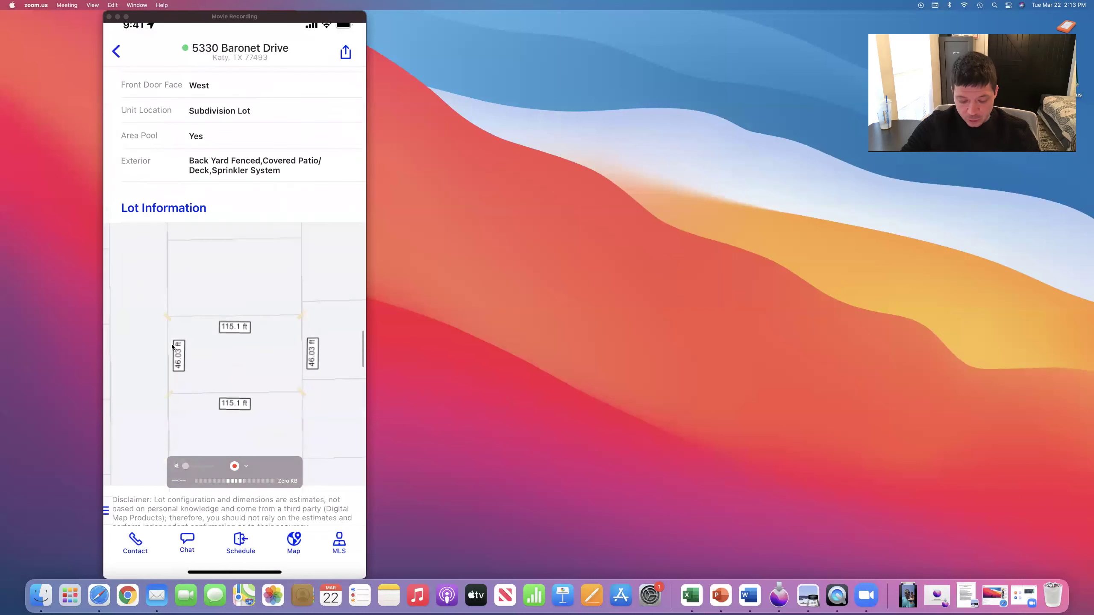
scroll(172, 346, down, 10)
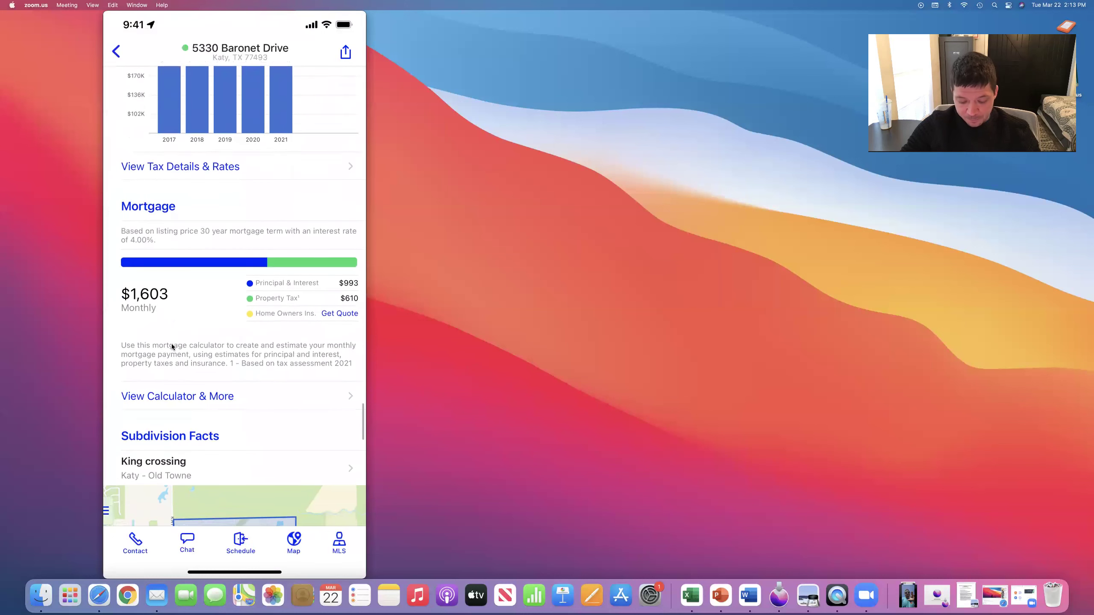
scroll(172, 346, up, 4)
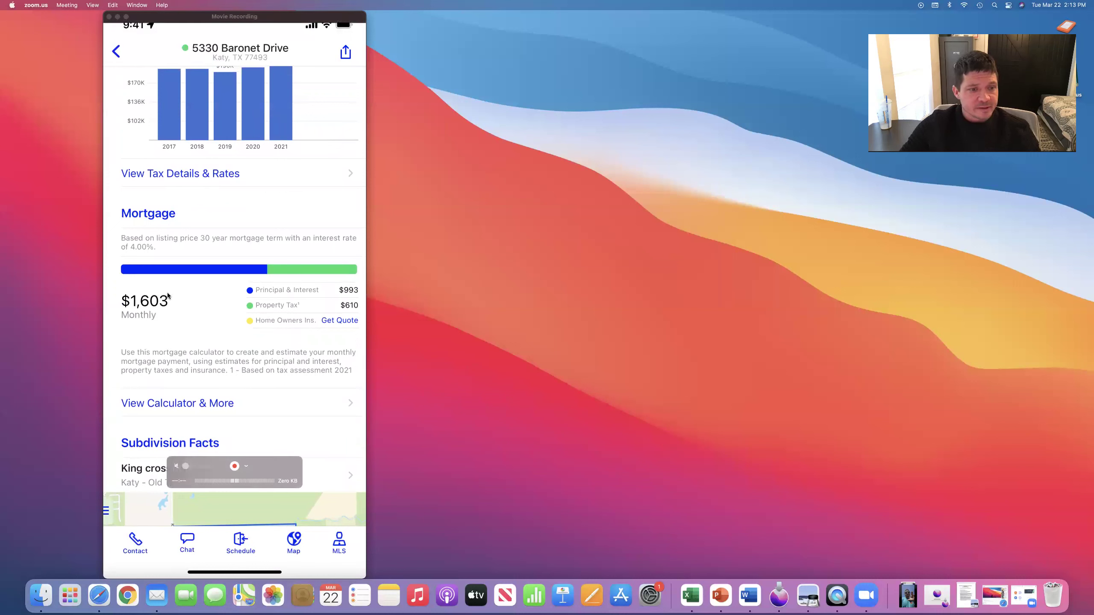
Open the mortgage calculator and enter a 5% down payment on the $260,000 price.
click(209, 404)
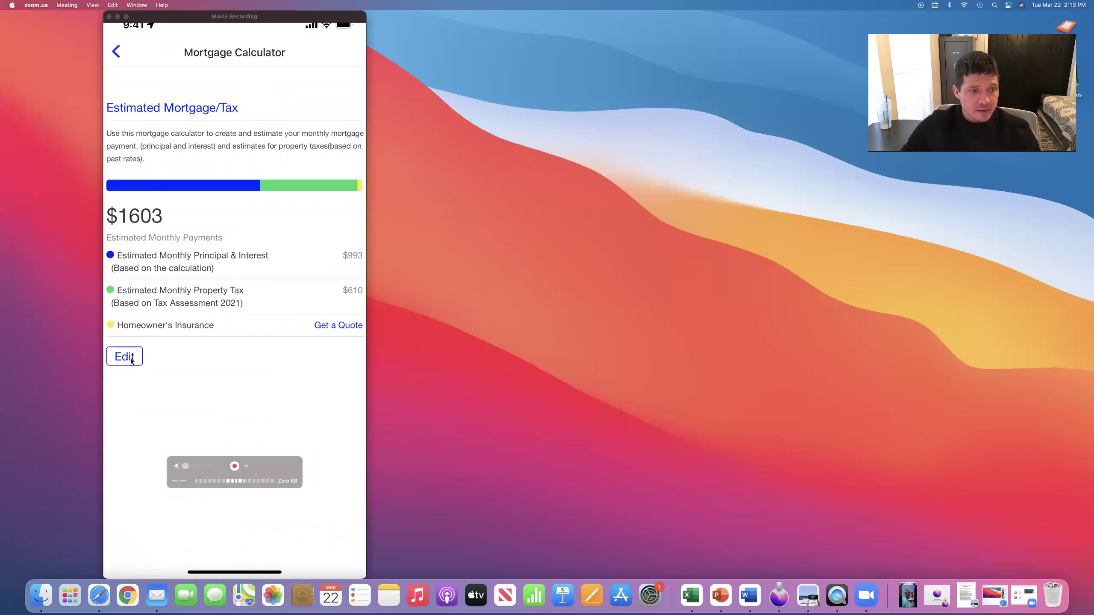
click(129, 359)
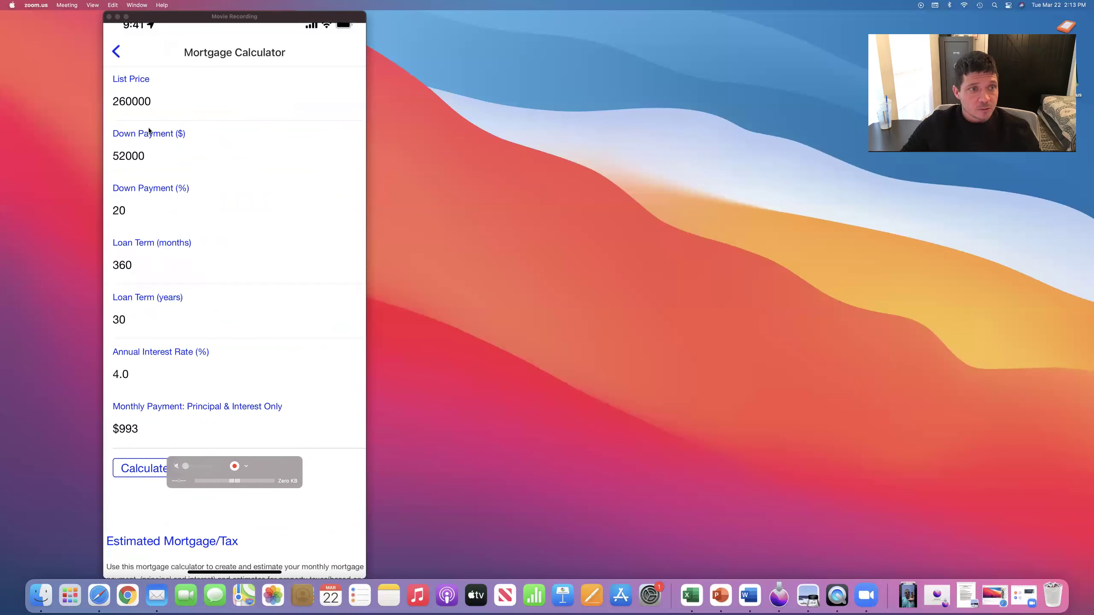
click(142, 216)
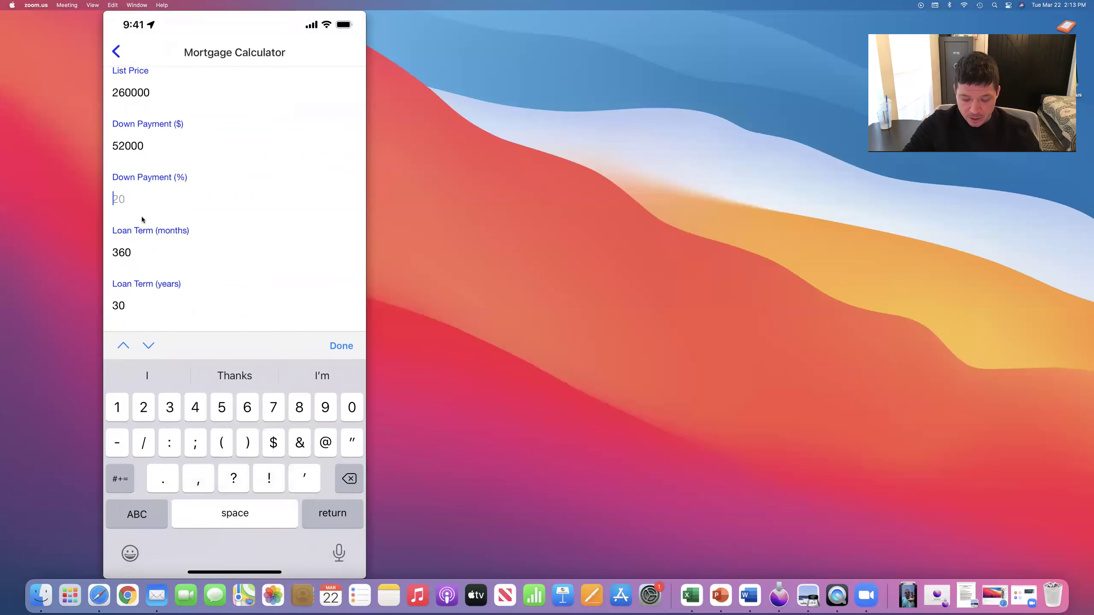
text(5)
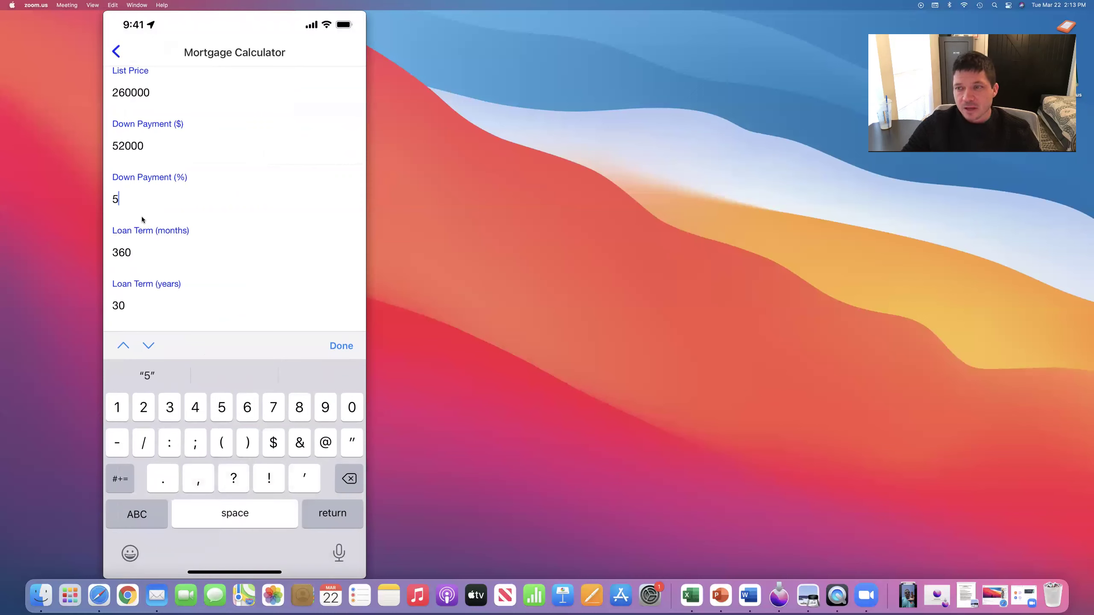
mouse_move(151, 216)
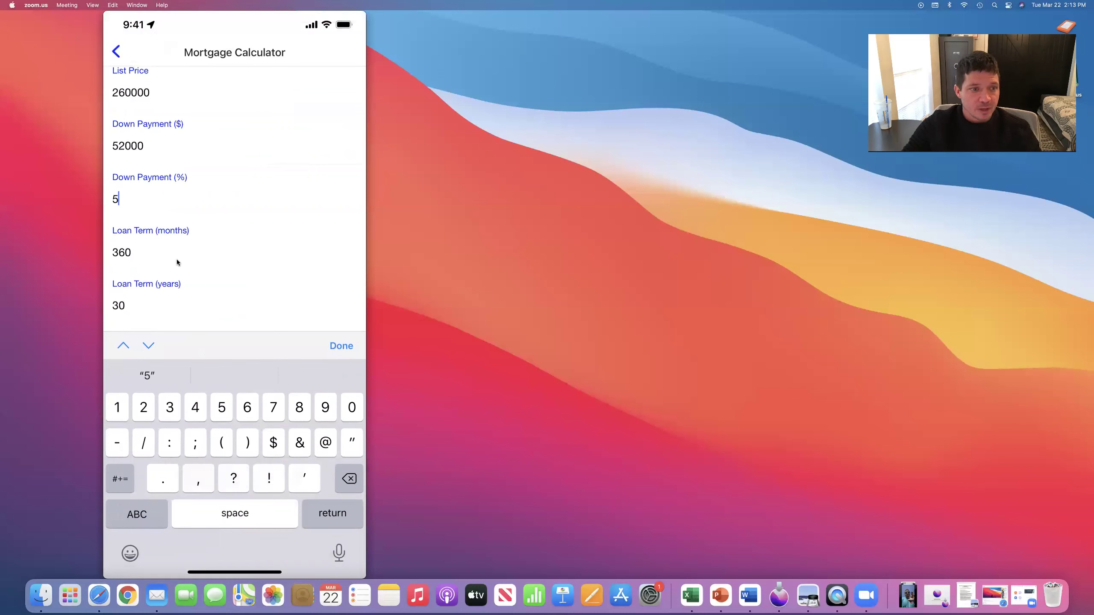
mouse_move(140, 255)
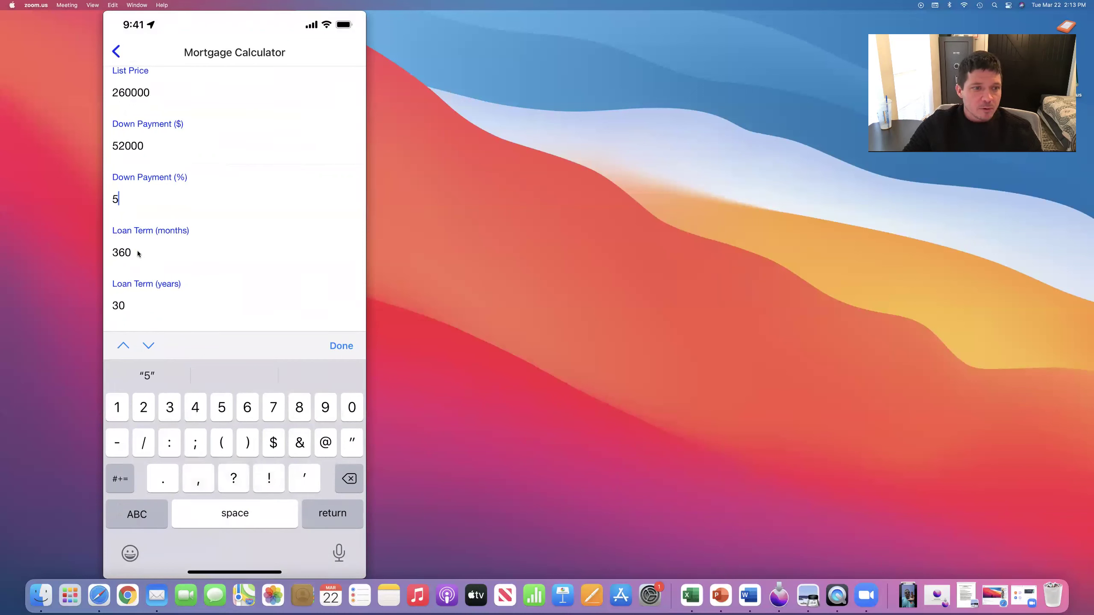
scroll(138, 250, down, 3)
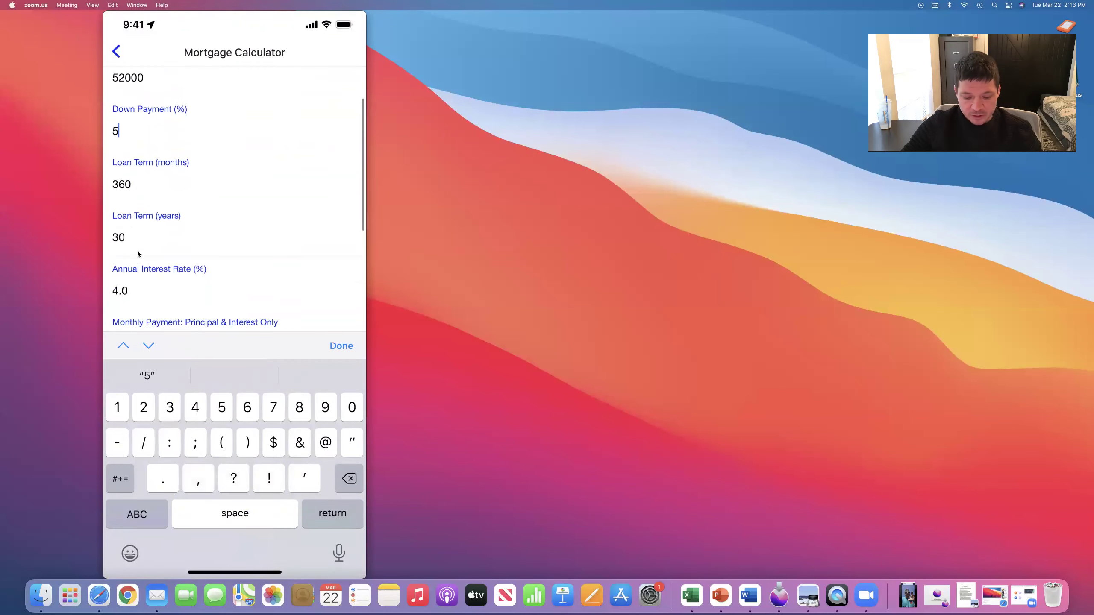
scroll(137, 250, up, 4)
scroll(137, 251, down, 1)
scroll(137, 250, up, 2)
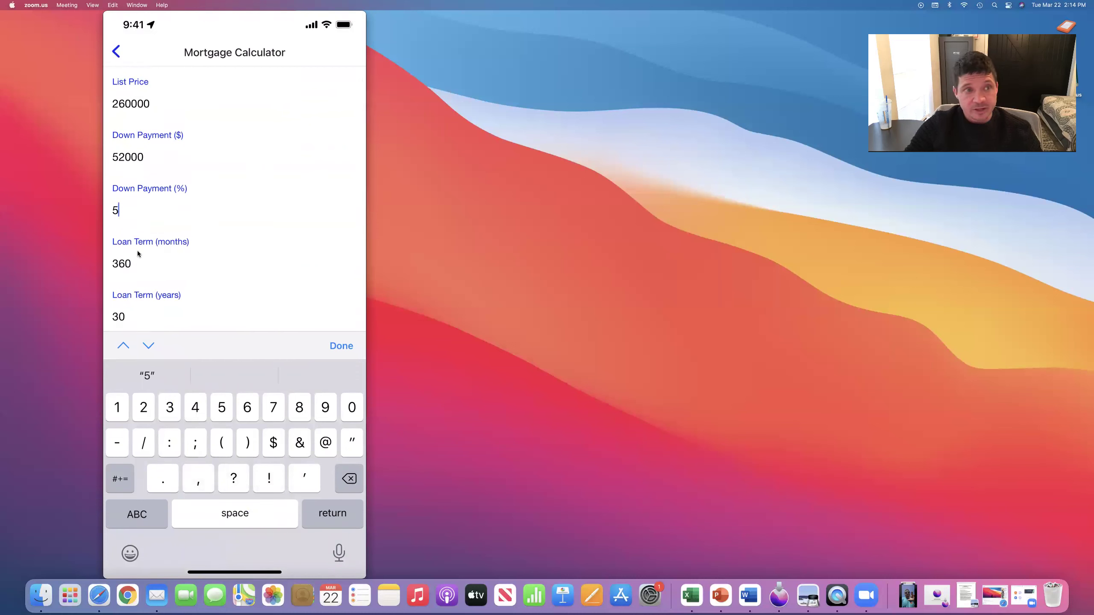
Recalculate to the $1761 monthly estimate with 5% down, then return to the listing.
click(158, 106)
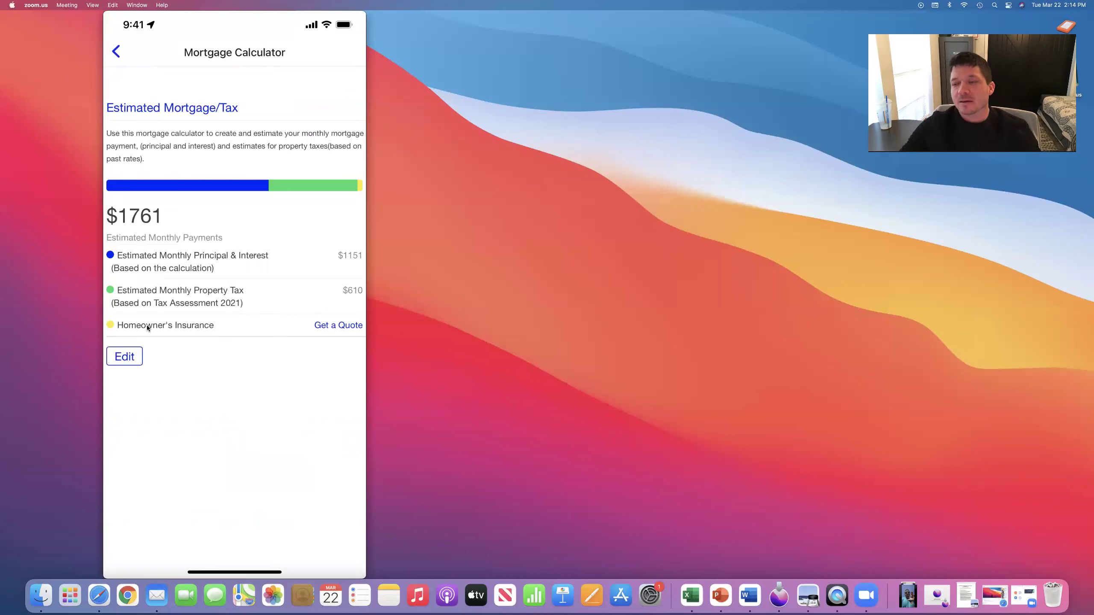
mouse_move(137, 312)
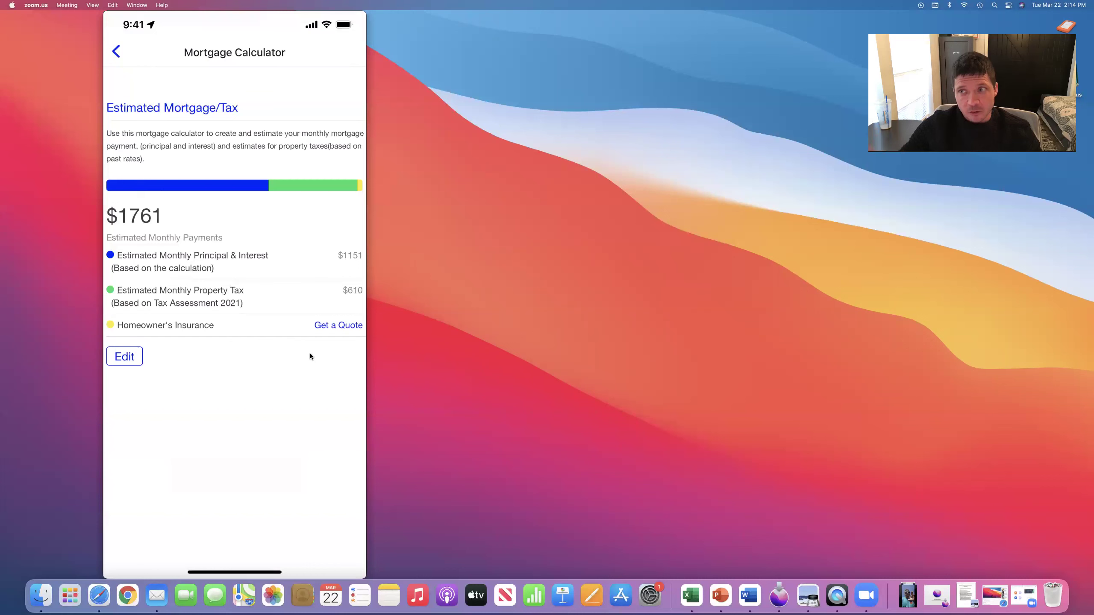
mouse_move(288, 337)
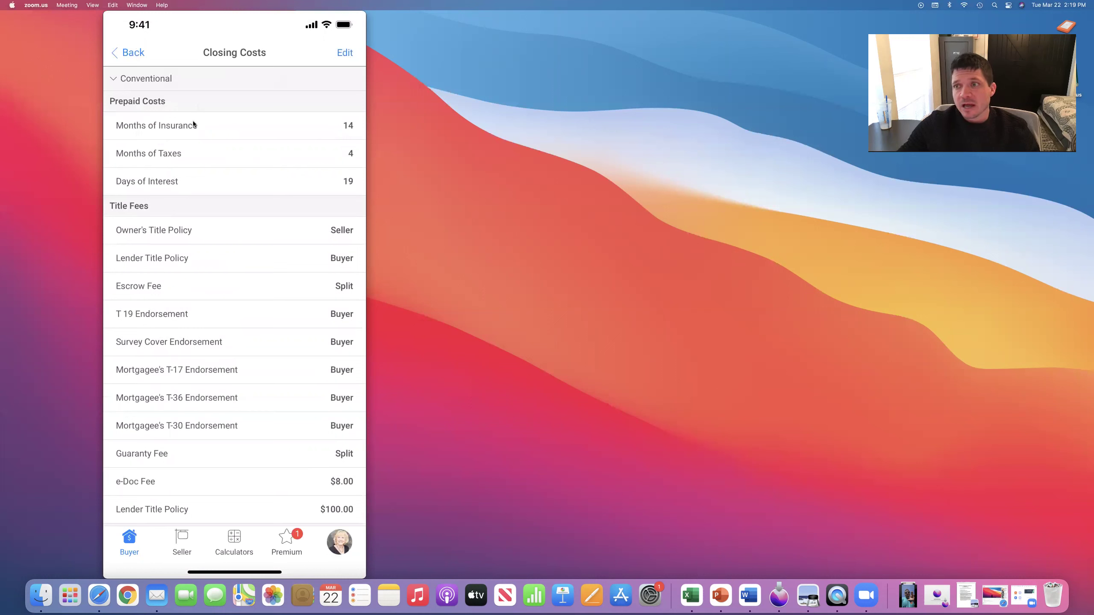
View the buyer's Conventional detailed closing costs: prepaids, title fees and lender fees.
mouse_move(176, 122)
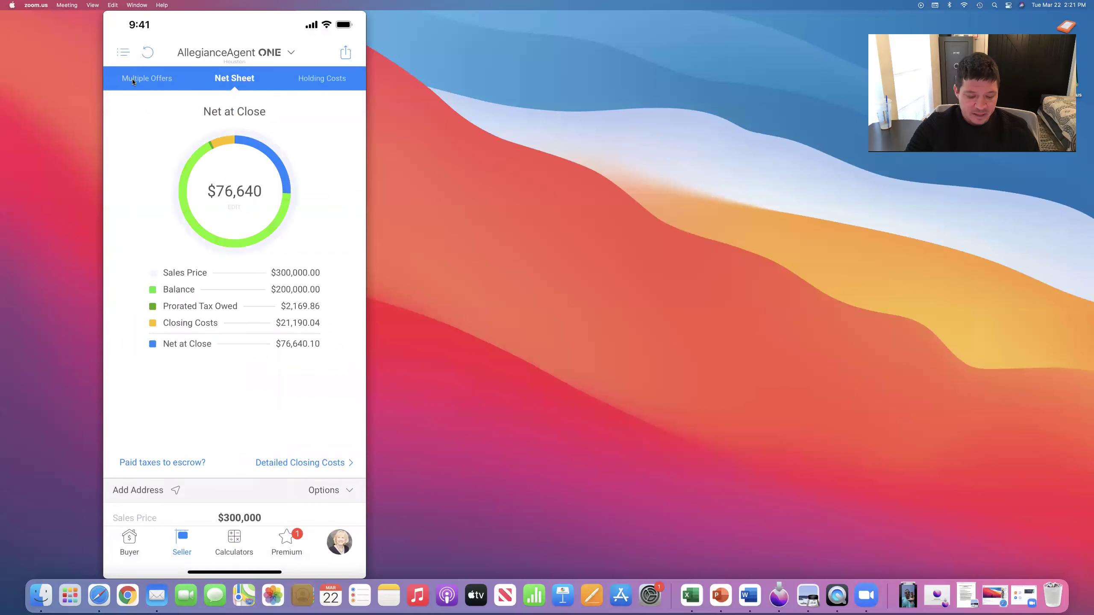
From the $76,640 seller net sheet, open Options and choose Closing Costs.
mouse_move(231, 285)
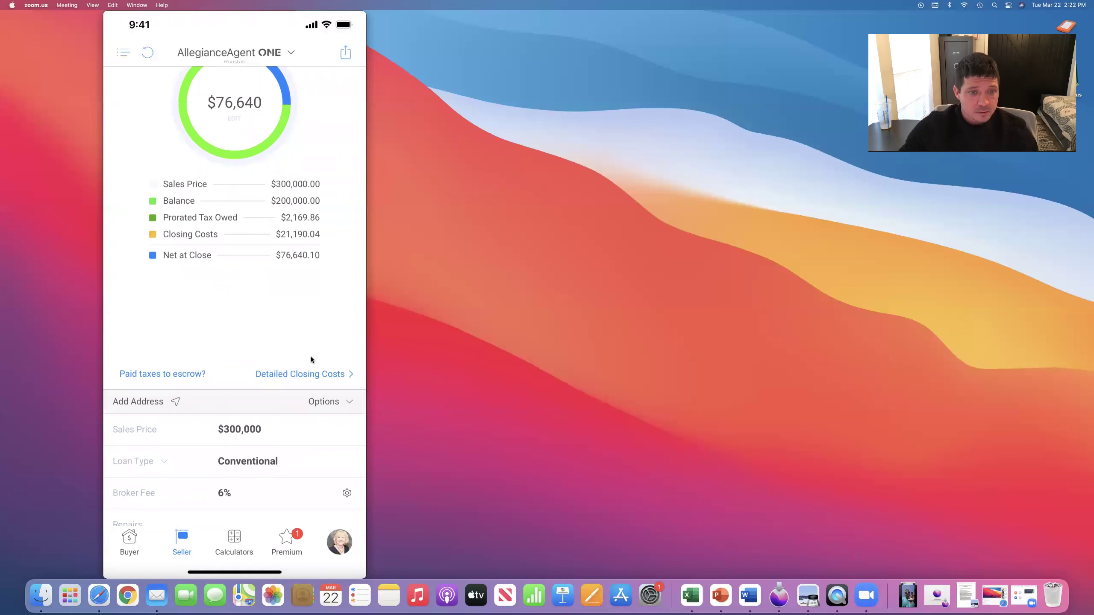
click(328, 405)
click(328, 406)
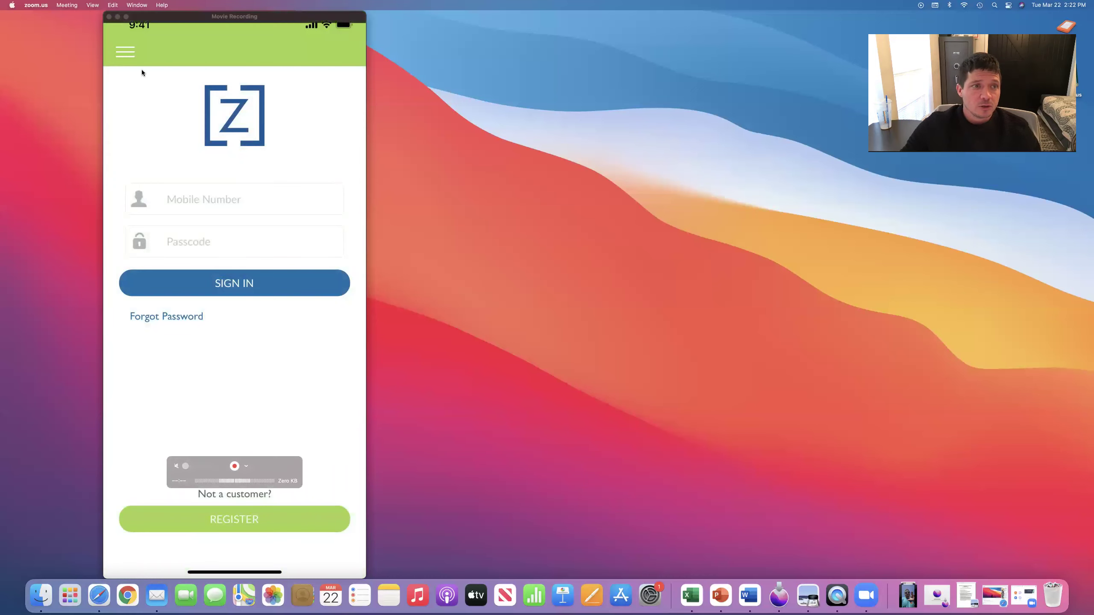
Play the Zoccam demo video from the Demo page in the side menu.
click(125, 53)
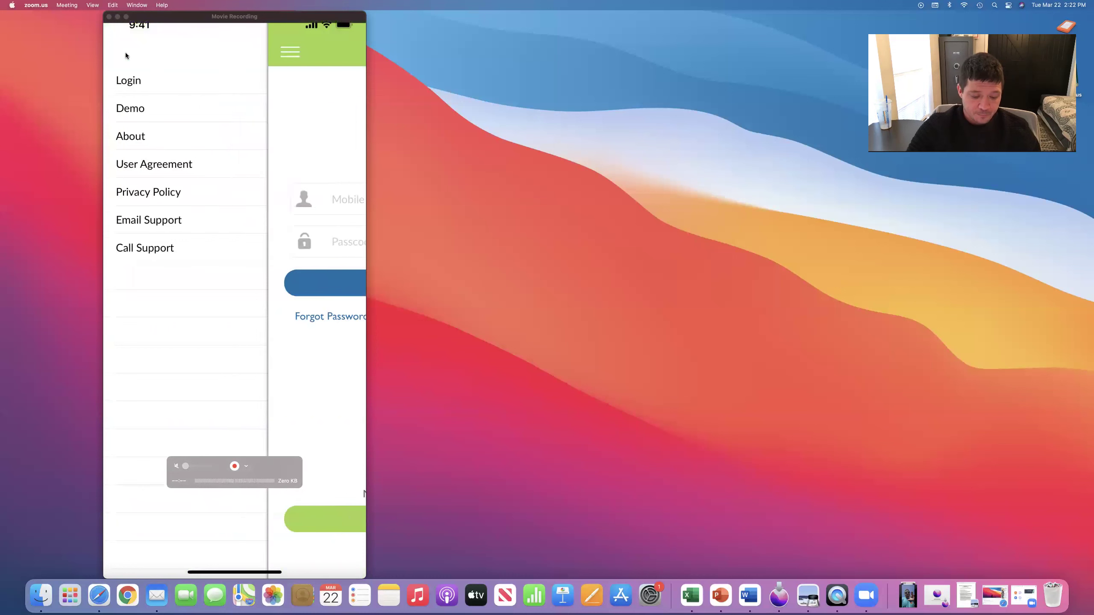
click(128, 108)
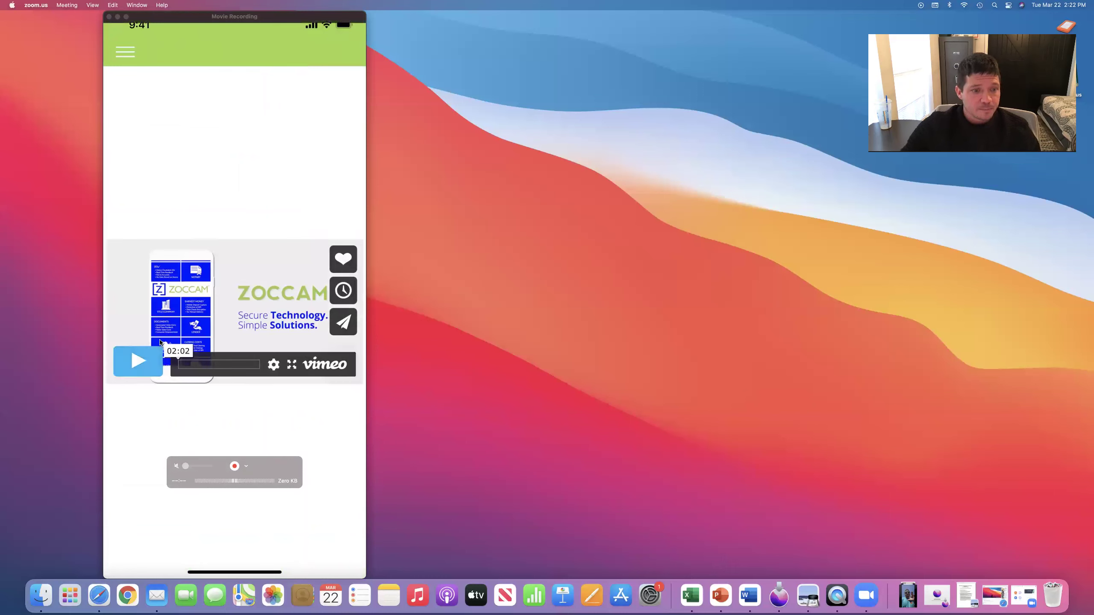
click(149, 366)
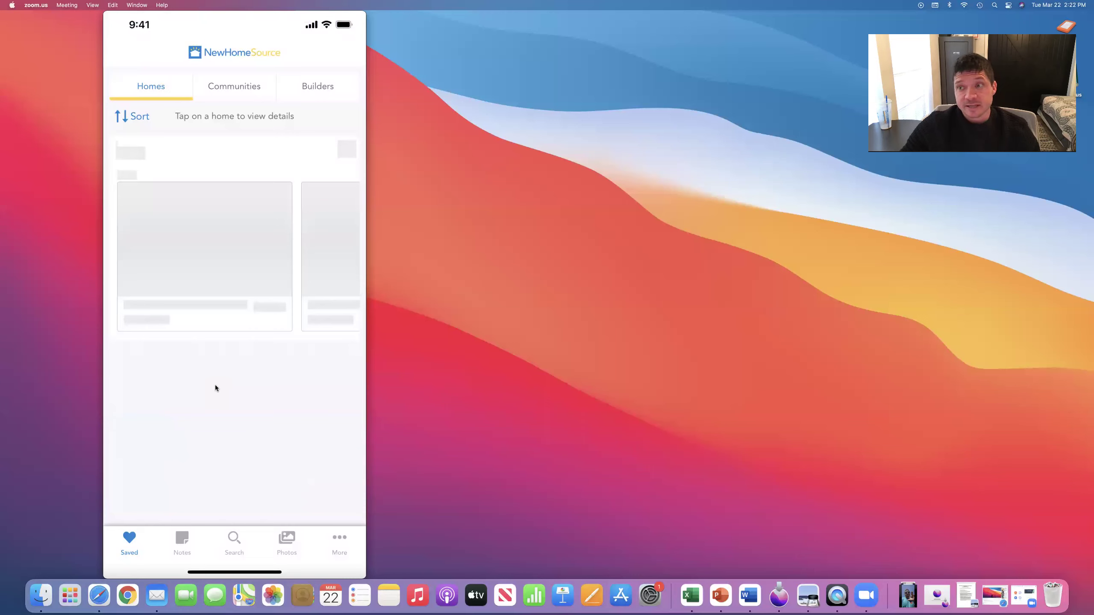
Browse the NewHomeSource listings within 24 miles of the Katy, TX address, such as Centex Gordon.
mouse_move(215, 386)
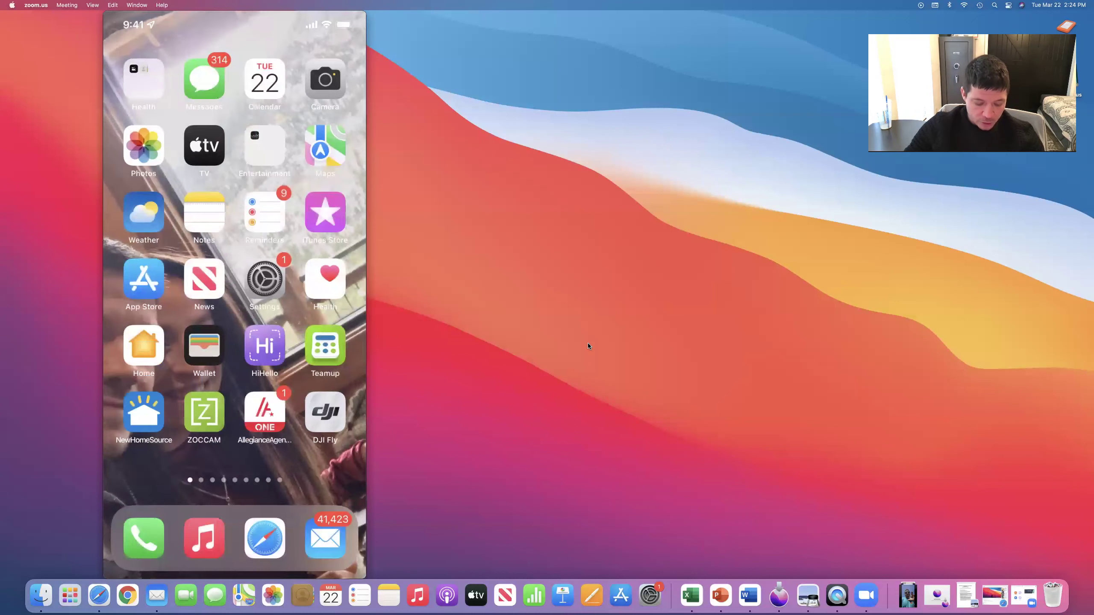
Launch AllegianceAgent ONE, see it is no longer available, and return to the Chrome home-screen page.
mouse_move(169, 457)
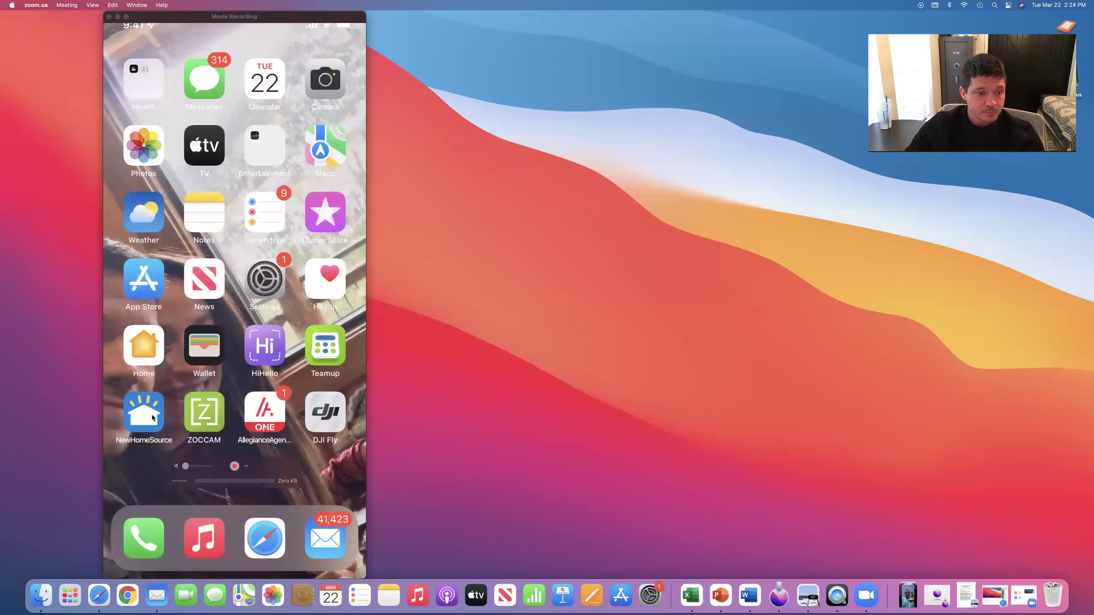
click(267, 420)
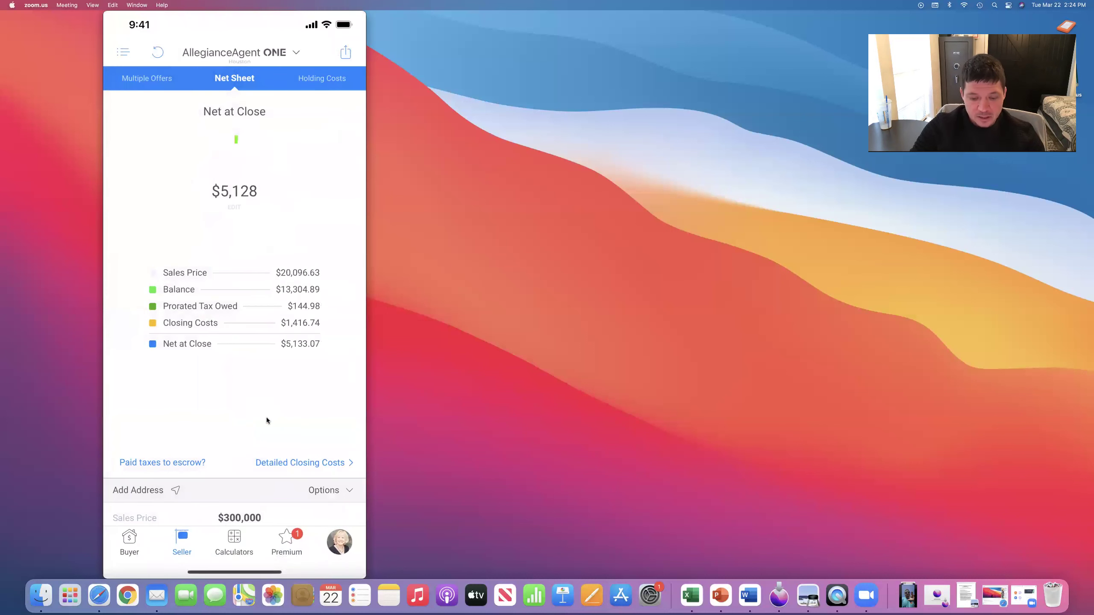
mouse_move(264, 455)
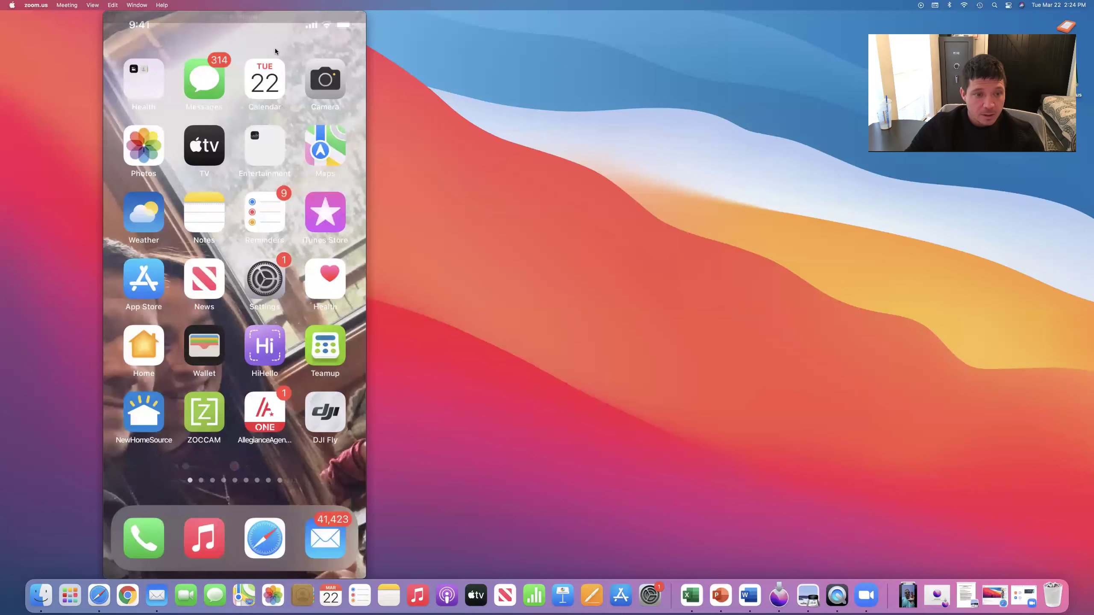
mouse_move(229, 50)
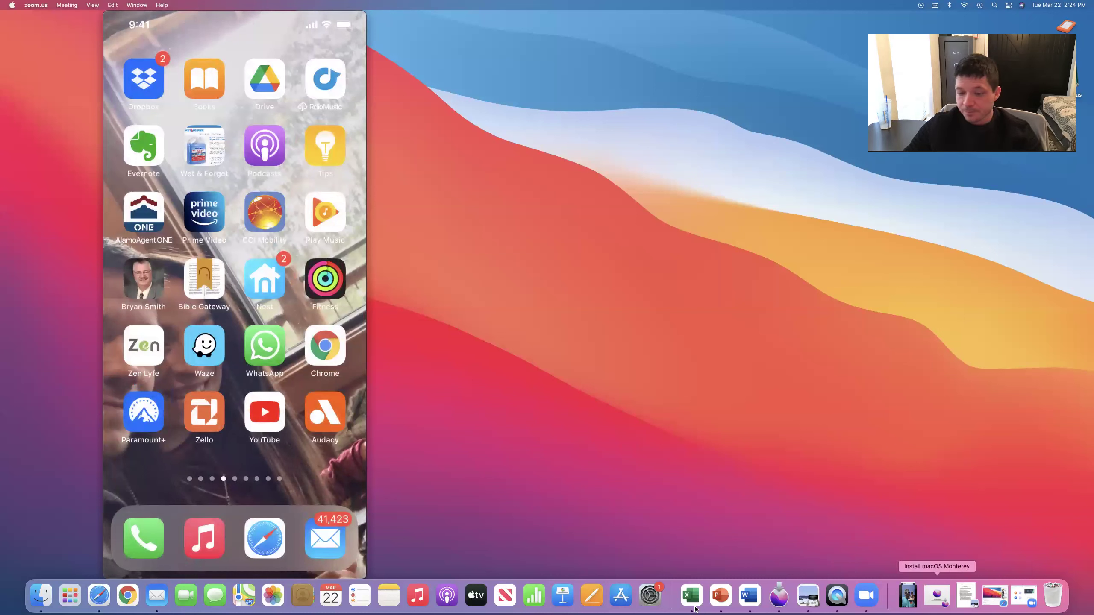
click(123, 595)
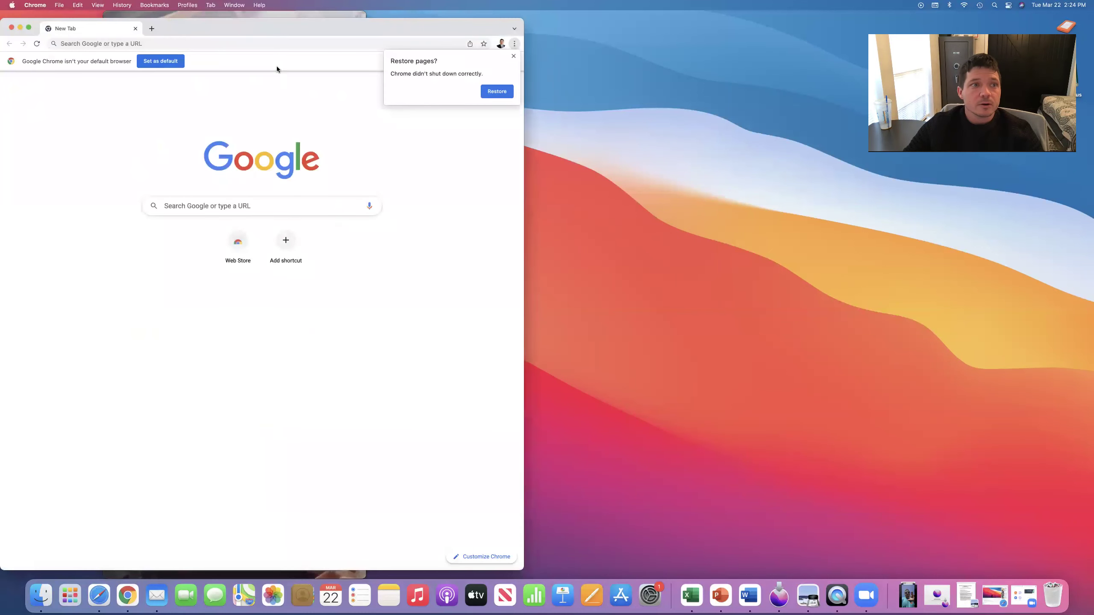
click(223, 43)
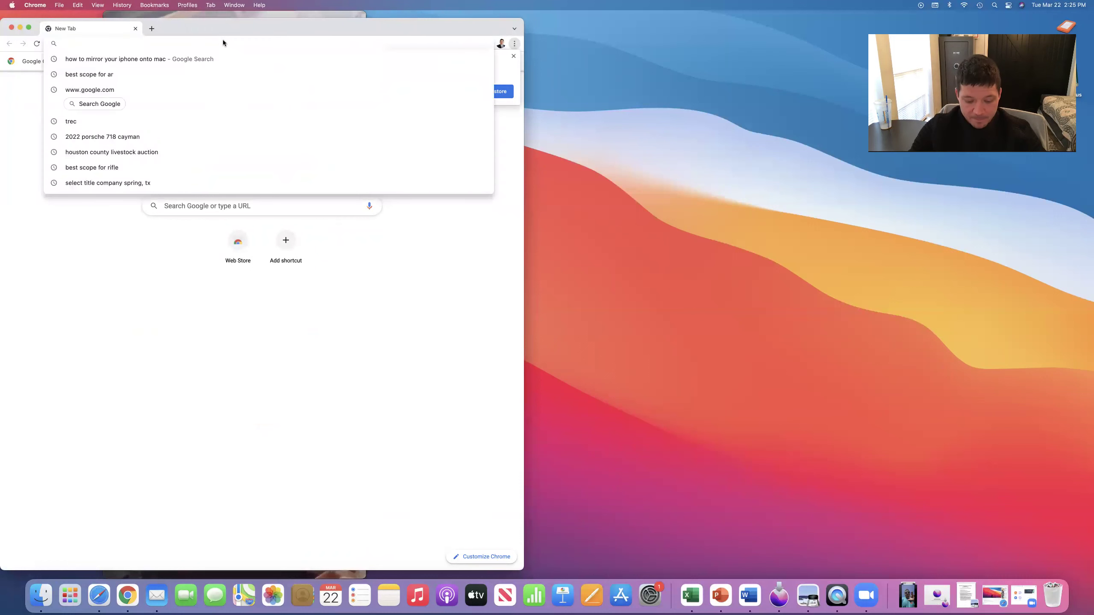
text(www.)
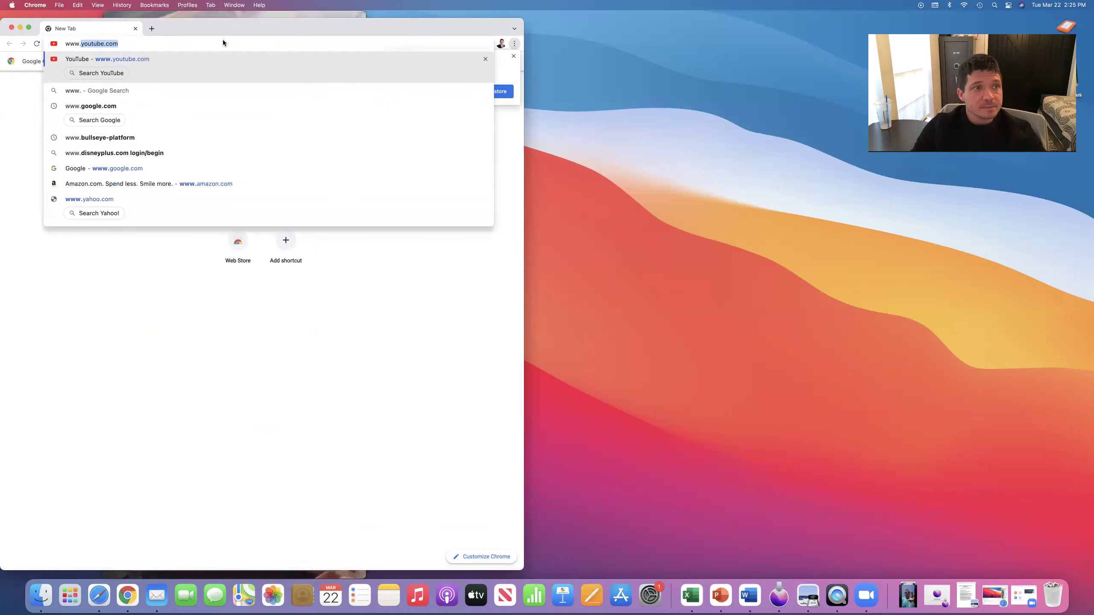
text(loansbyb)
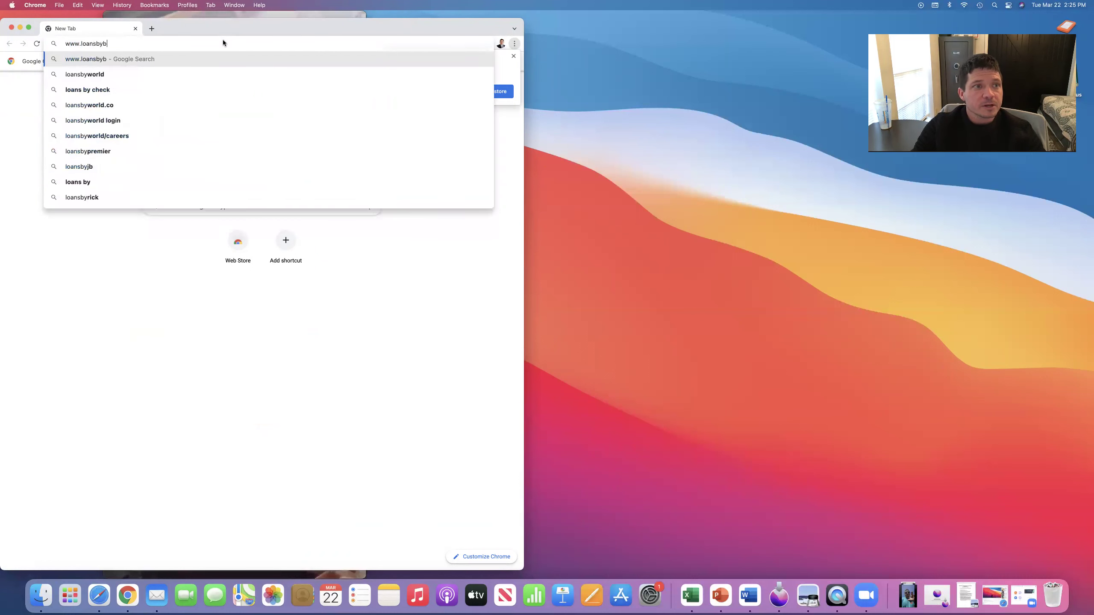
text(ryan.c)
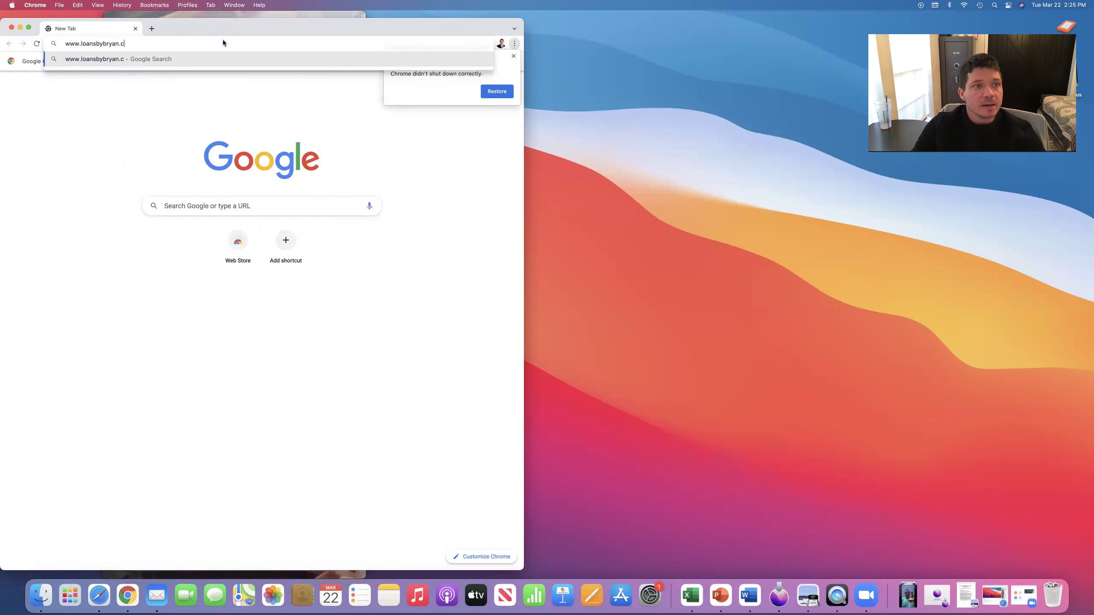
text(om)
key(Return)
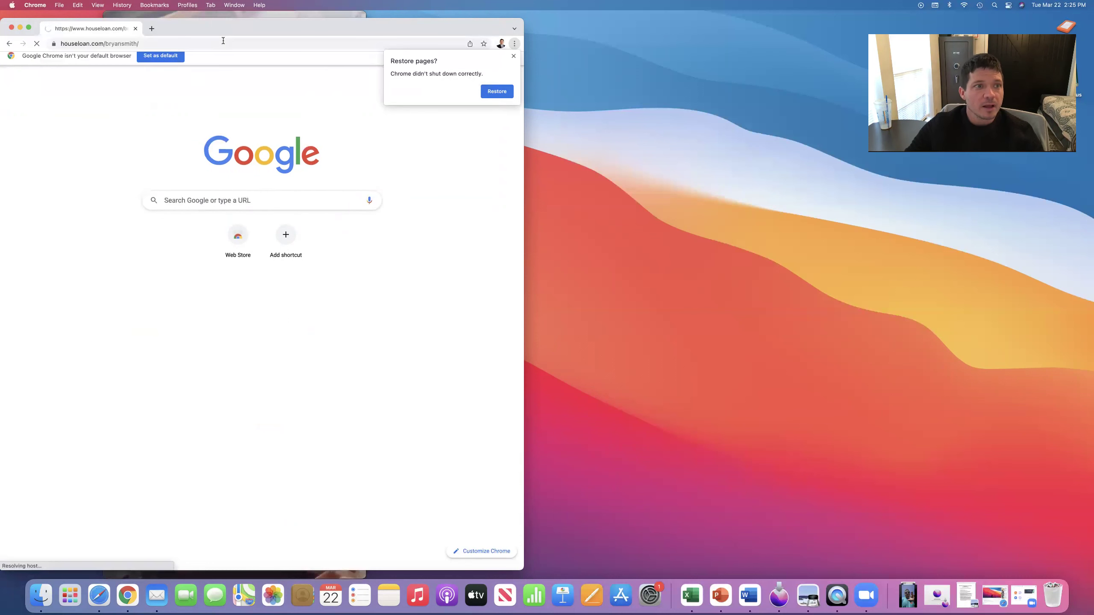
scroll(354, 463, down, 3)
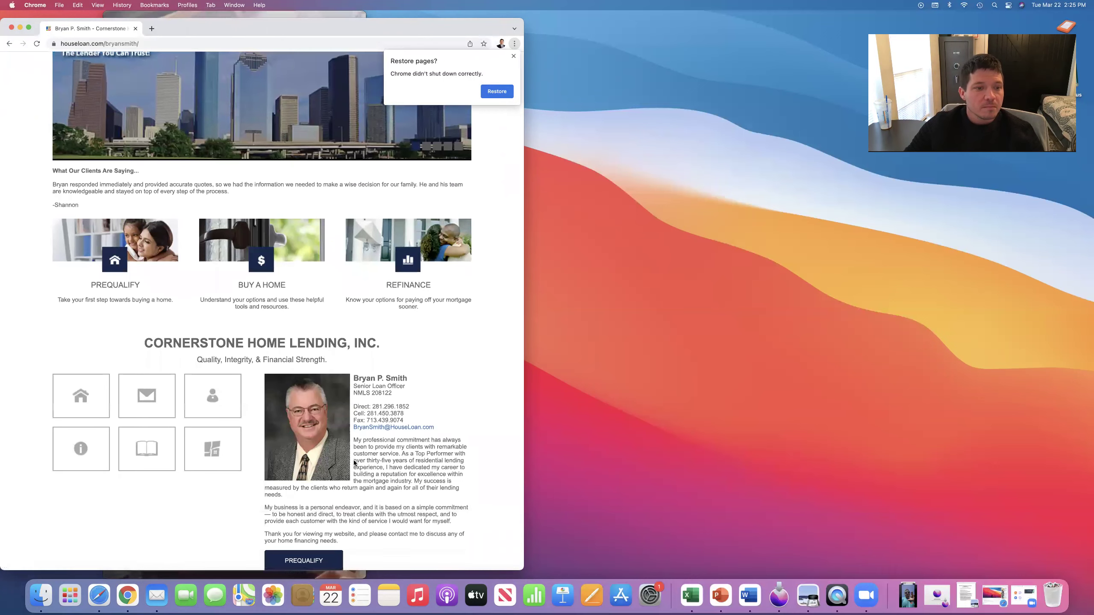
scroll(354, 462, down, 3)
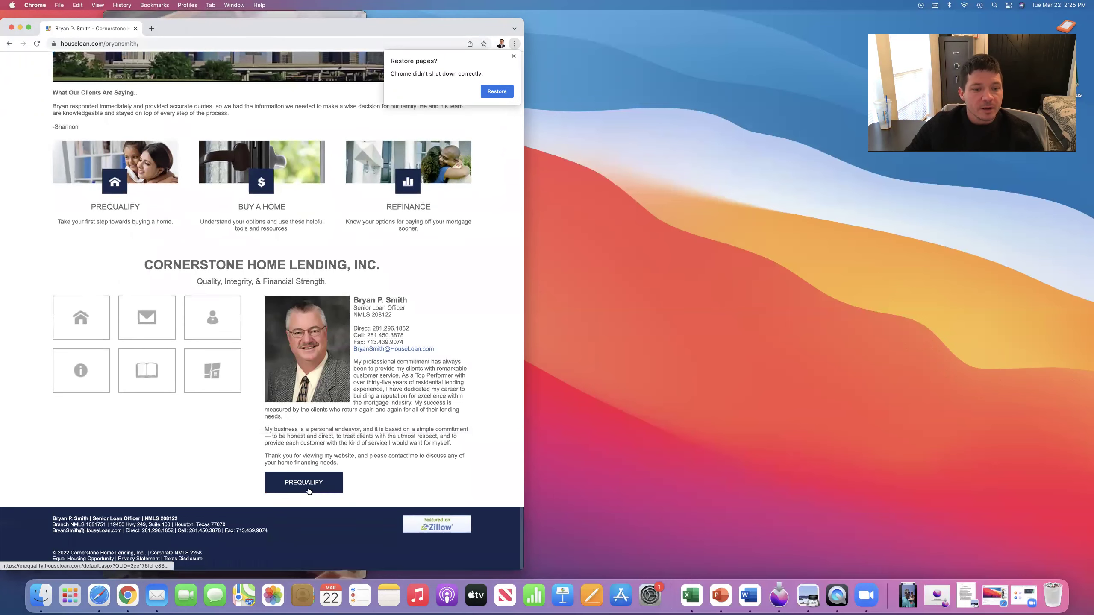
Open the Let's Get Started prequalify form, select First Name, dismiss Restore pages, then switch to Zoom.
click(309, 491)
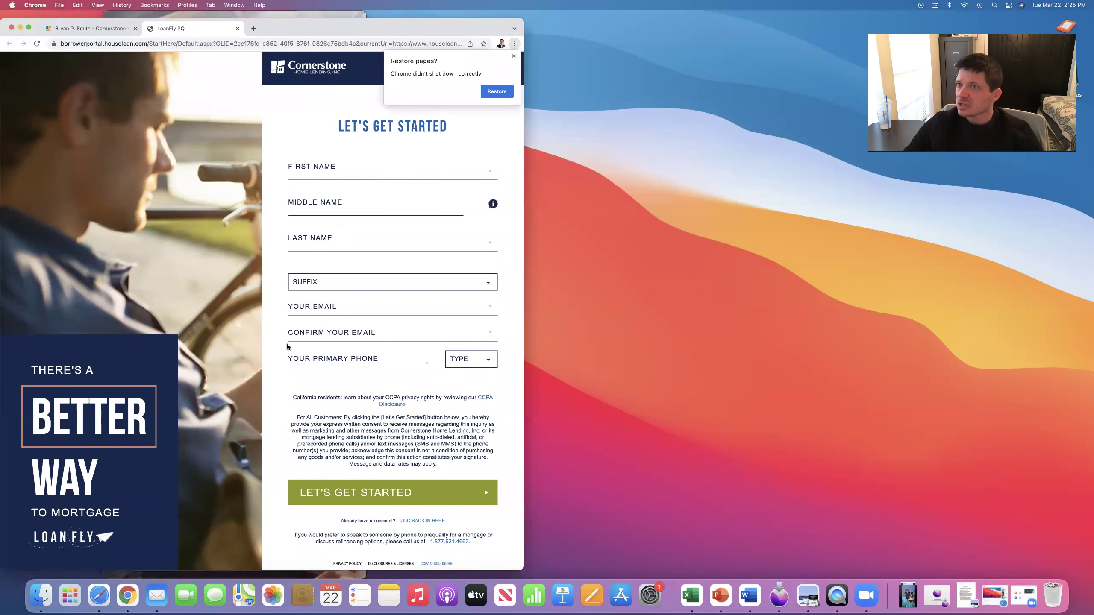
scroll(289, 263, down, 1)
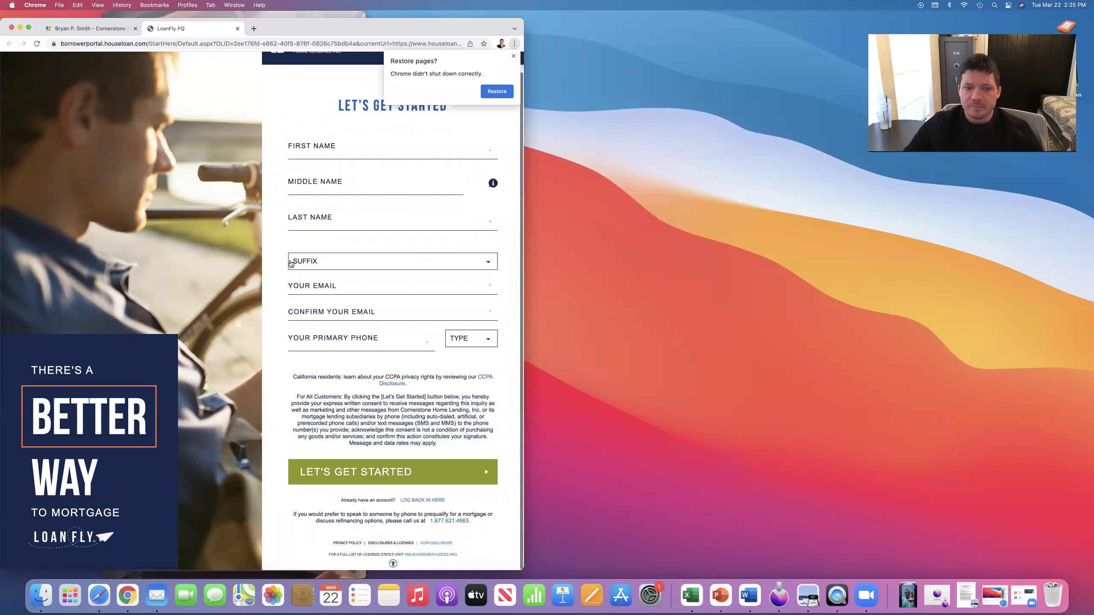
scroll(291, 264, up, 1)
click(329, 170)
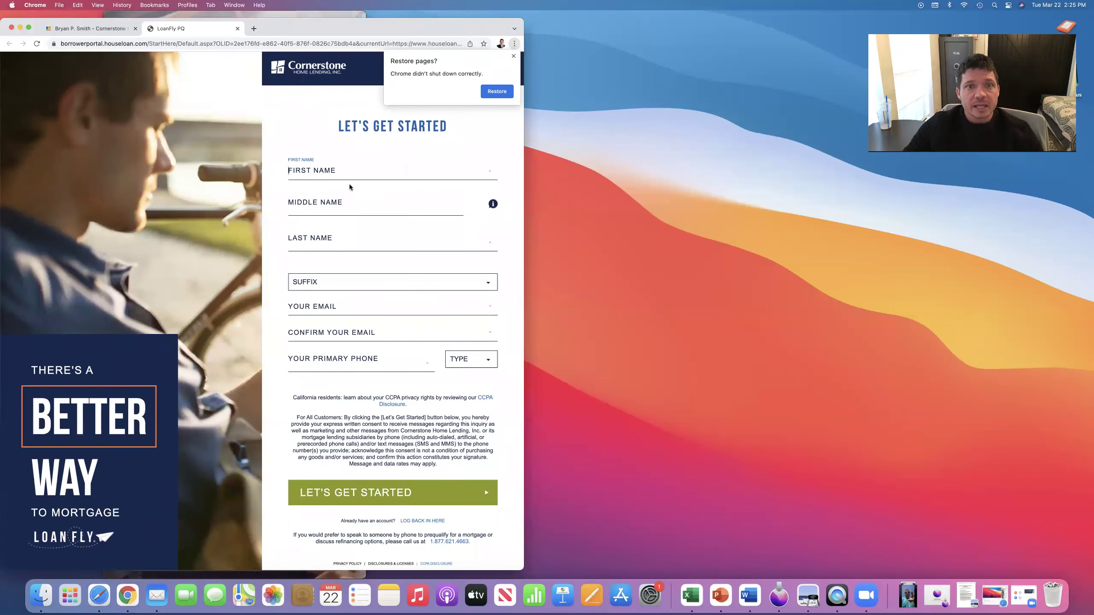
click(513, 55)
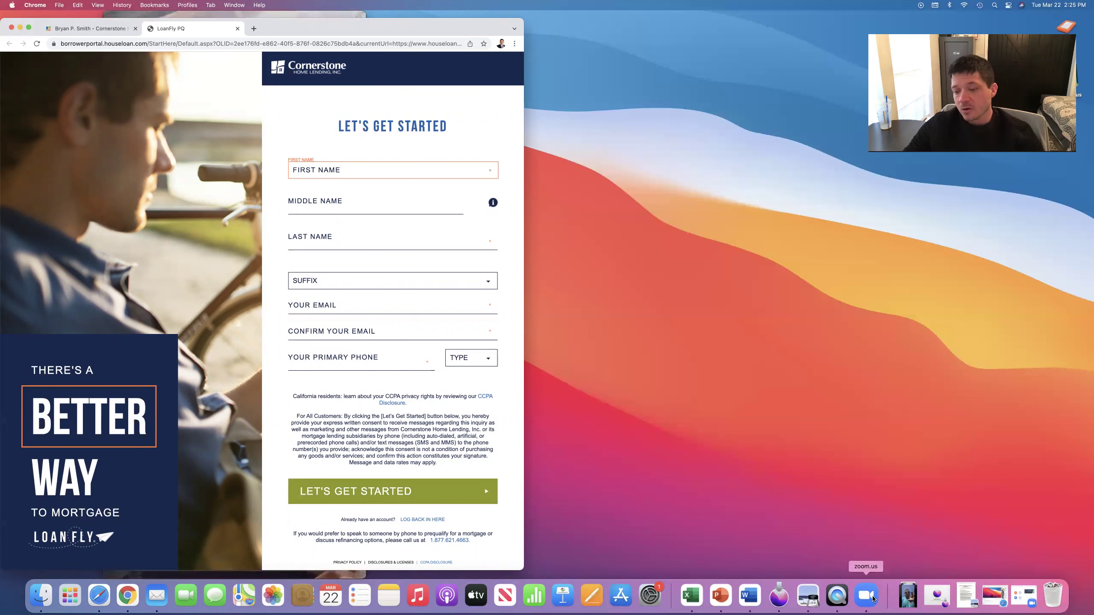
click(872, 599)
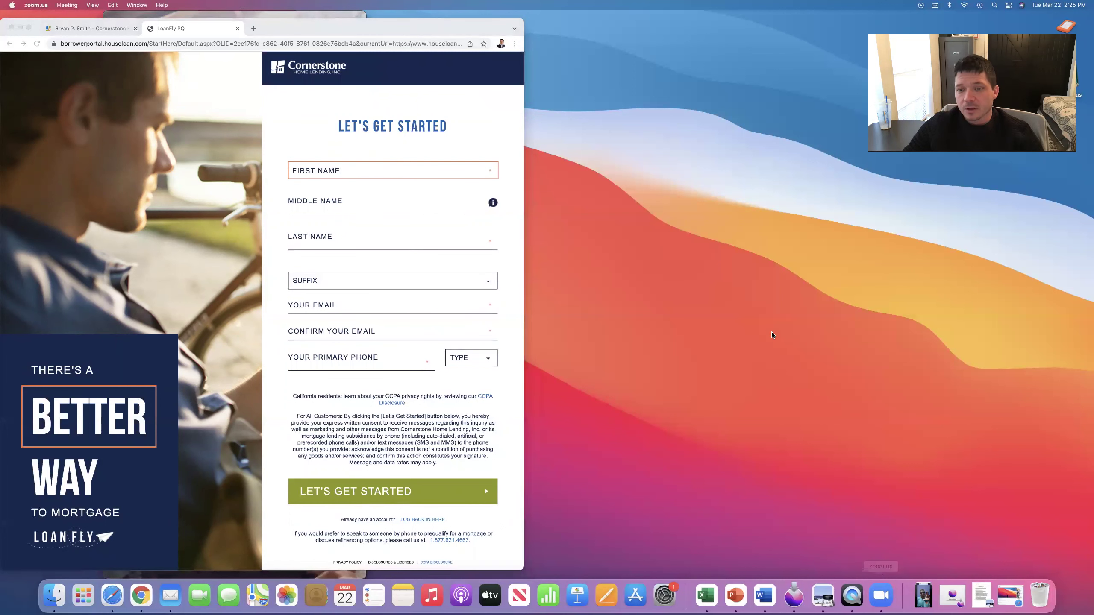